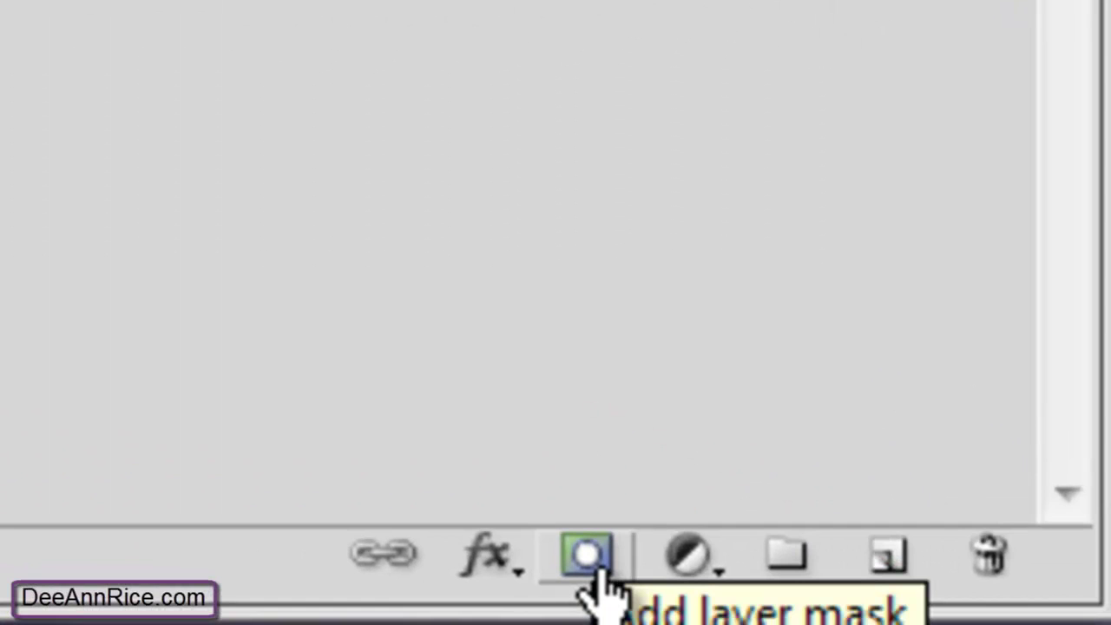
# Add a mask to Layer 1 and choose a black-to-white linear gradient in Normal mode
pyautogui.click(594, 577)
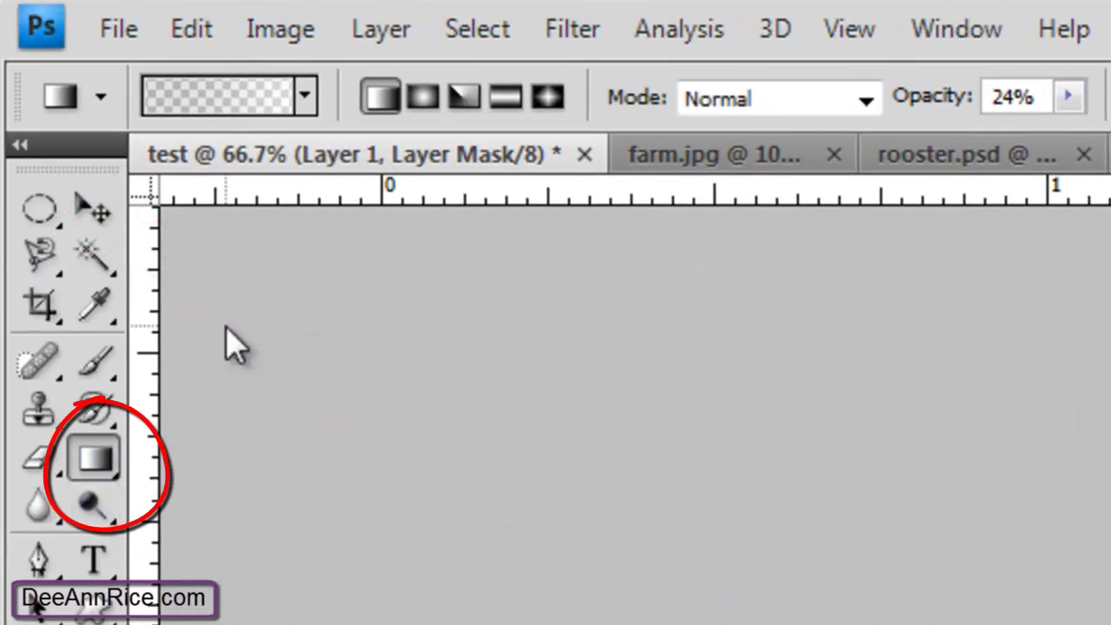
pyautogui.click(305, 97)
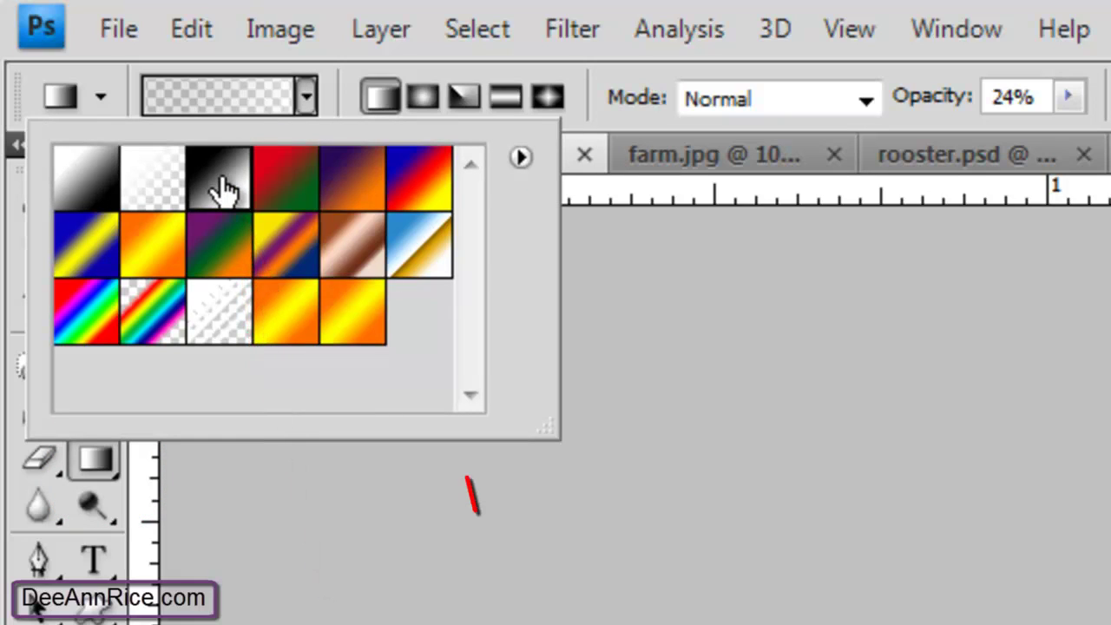
pyautogui.click(388, 98)
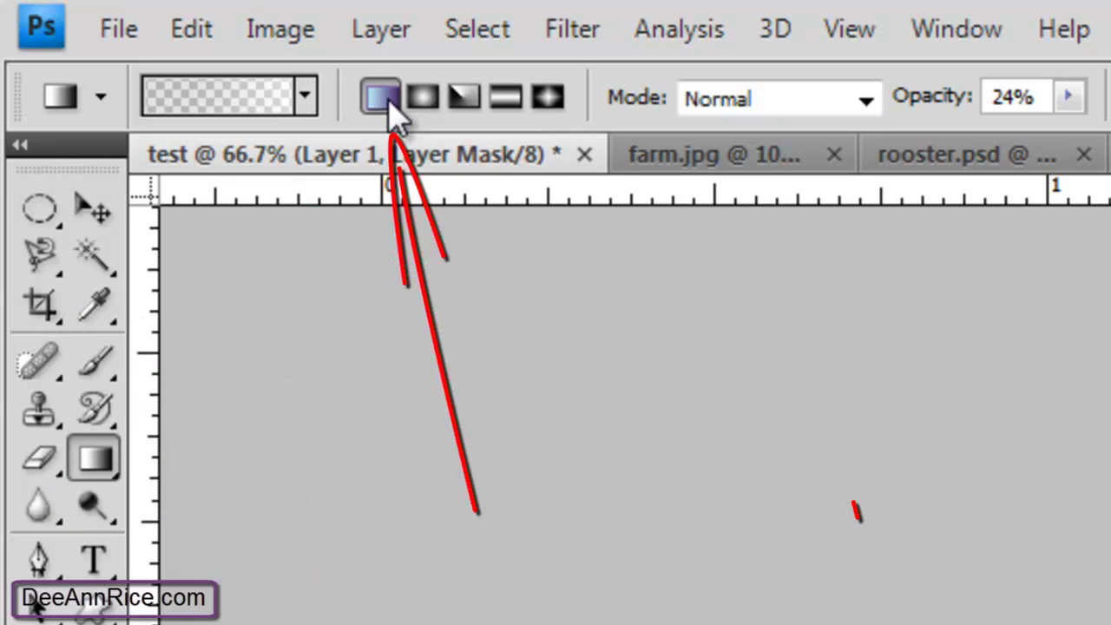
pyautogui.click(866, 102)
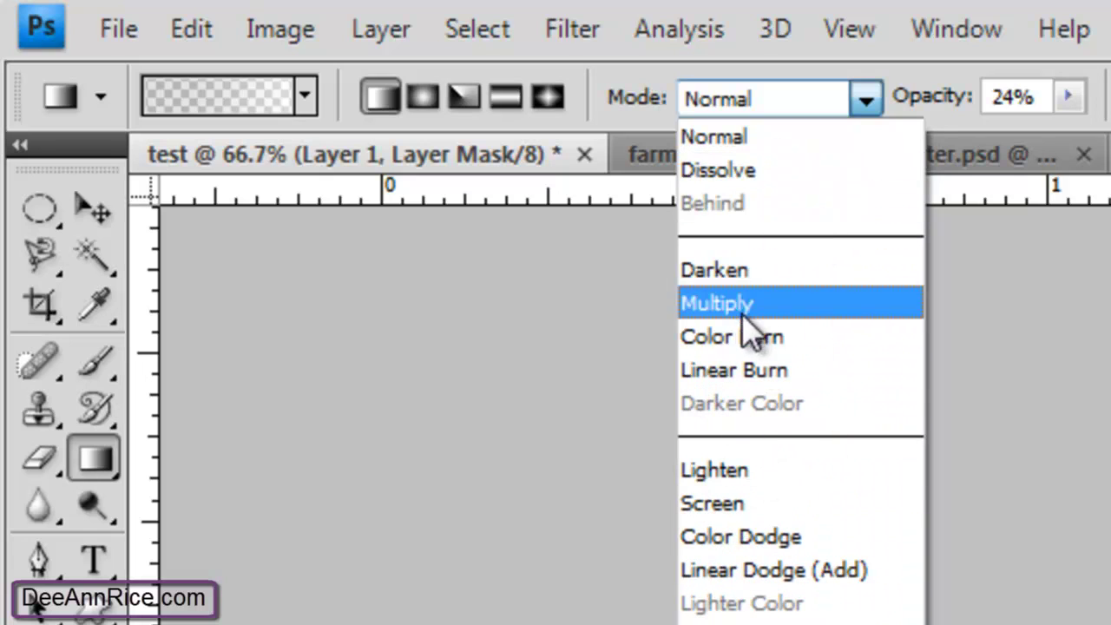
pyautogui.click(735, 143)
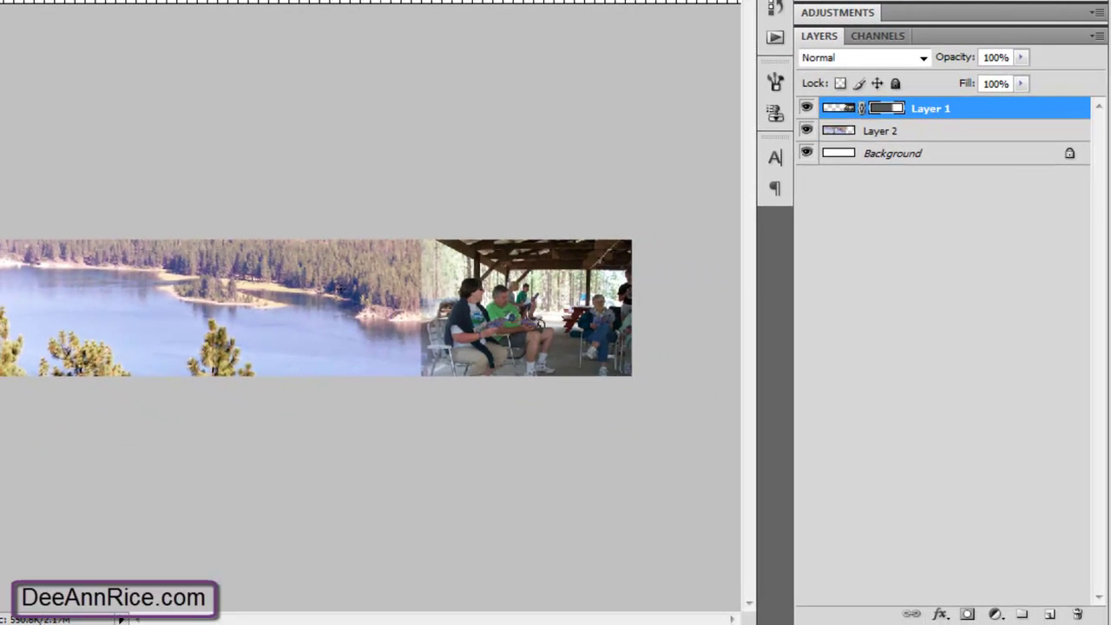
# Target Layer 2's mask and drag a gradient across the lake–camp seam, redoing the first attempt
pyautogui.click(930, 132)
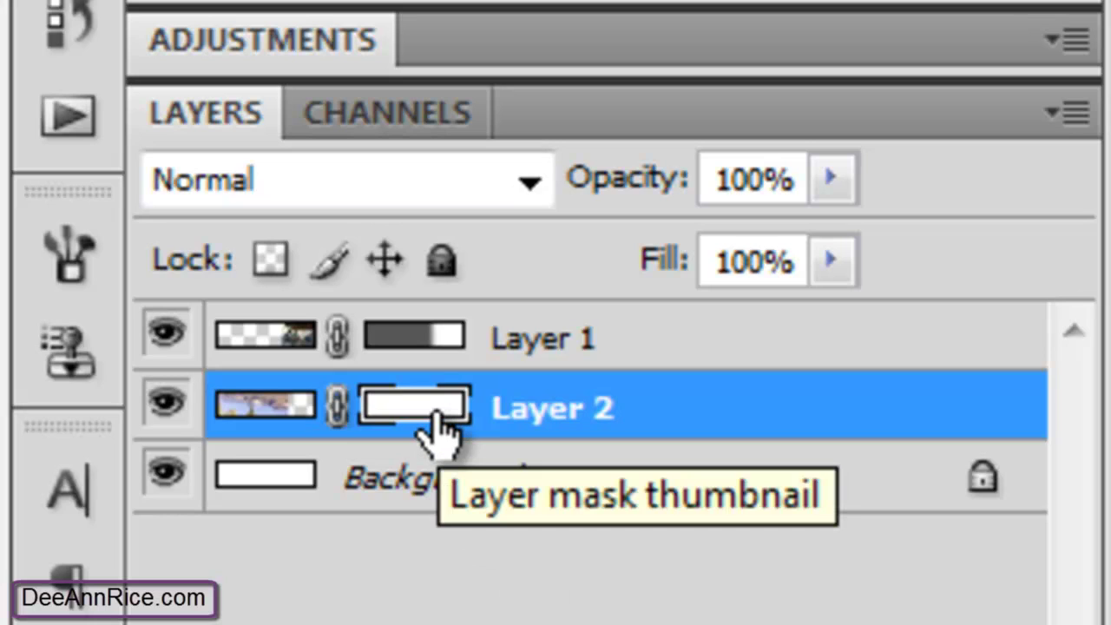
pyautogui.click(282, 415)
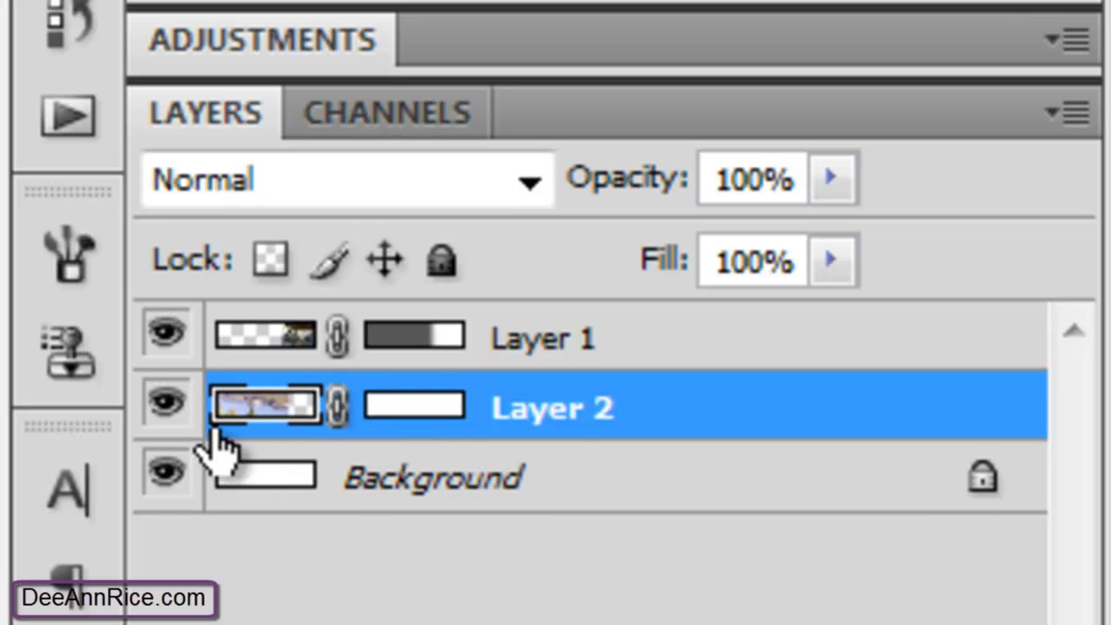
pyautogui.click(422, 431)
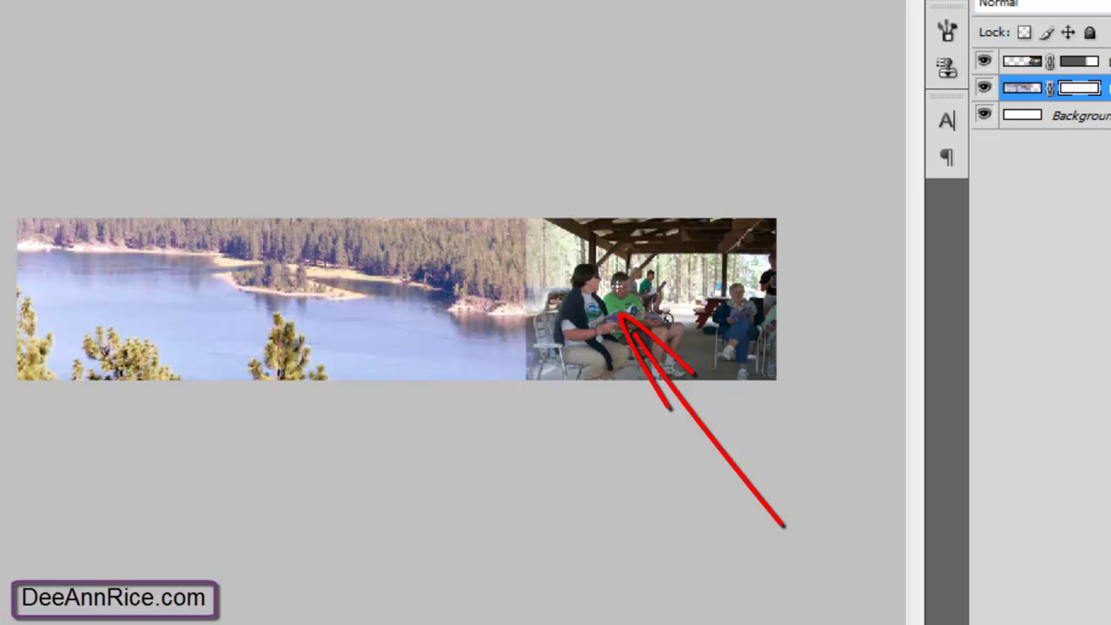
pyautogui.keyDown('shift'); pyautogui.click(604, 300); pyautogui.keyUp('shift')
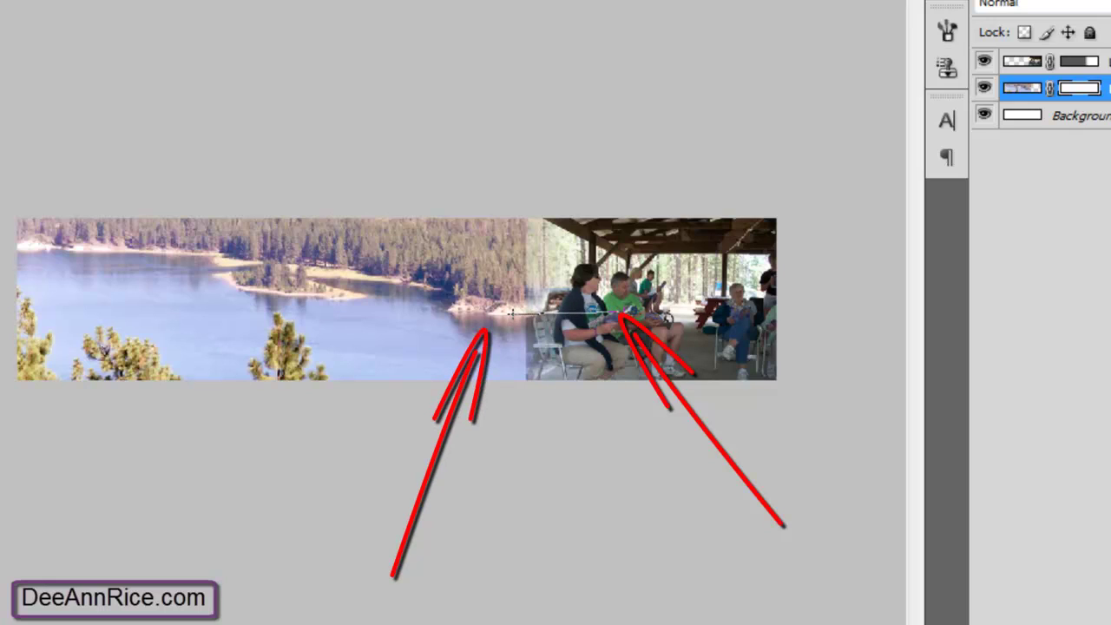
pyautogui.hotkey('ctrl', 'z')
pyautogui.keyDown('shift'); pyautogui.click(516, 312); pyautogui.keyUp('shift')
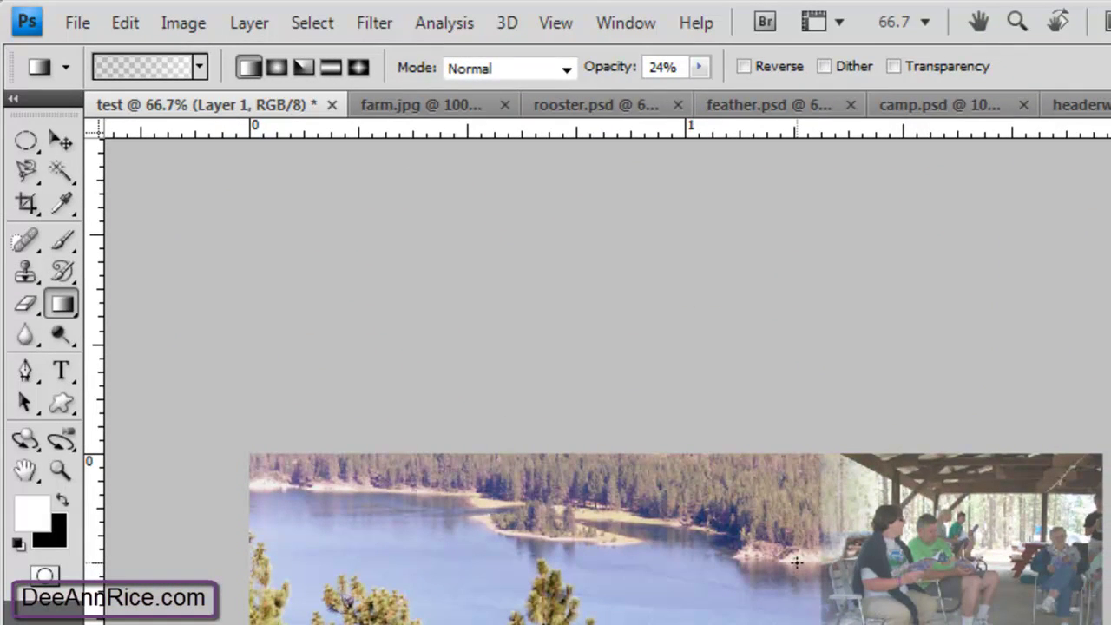
# Step backward twice to remove the gradients, then target Layer 1's mask
pyautogui.click(114, 24)
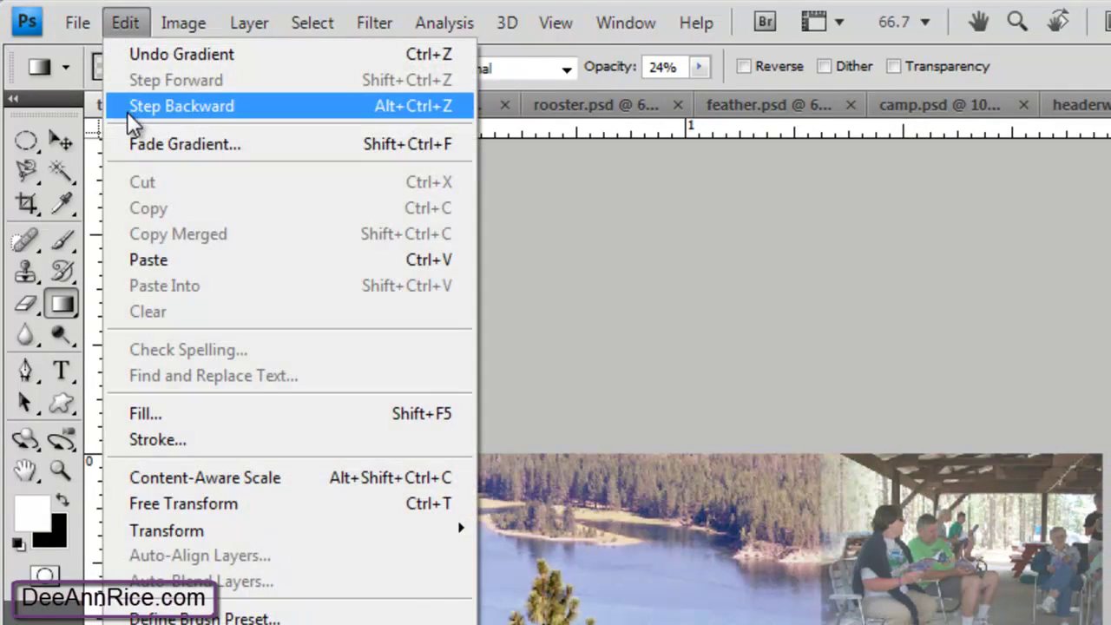
pyautogui.click(130, 105)
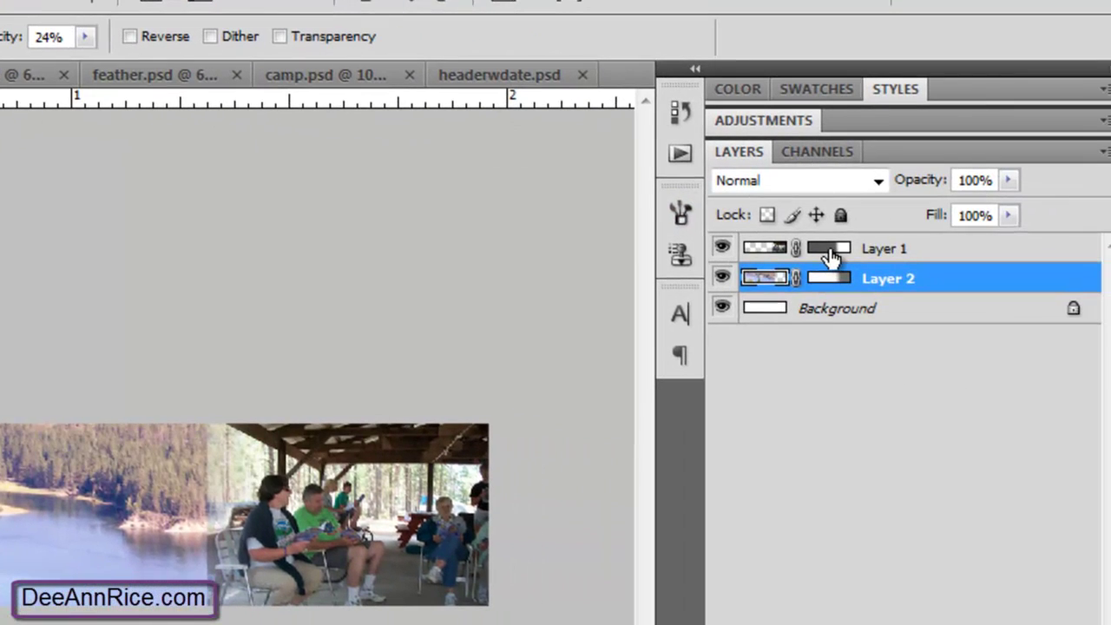
pyautogui.click(1110, 279)
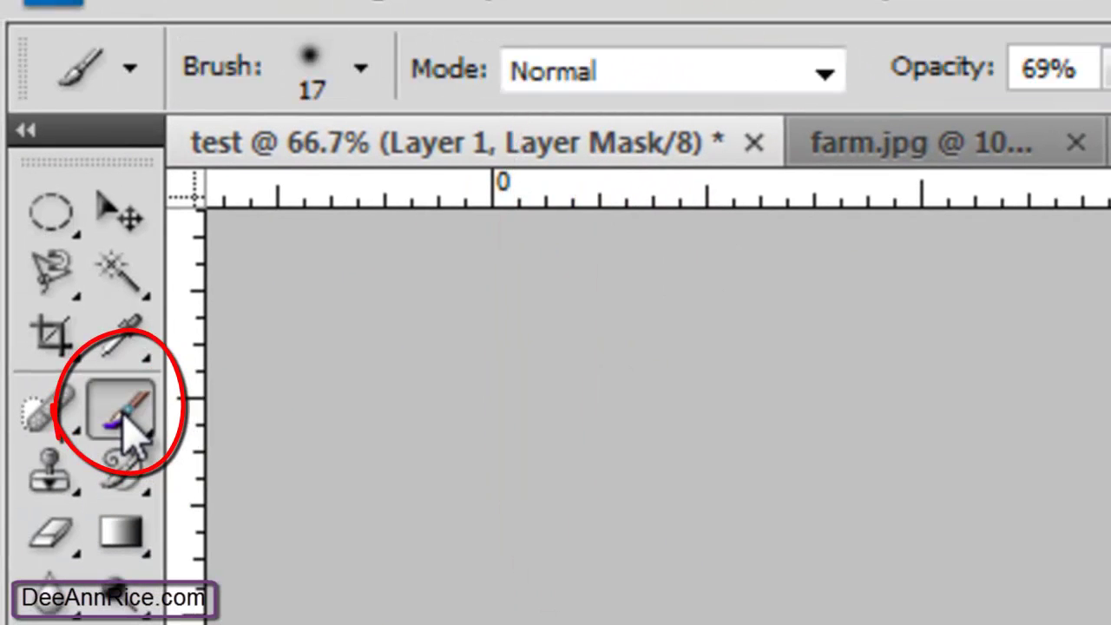
# Choose a soft 17 px brush with 0% hardness in the Brush picker
pyautogui.click(361, 69)
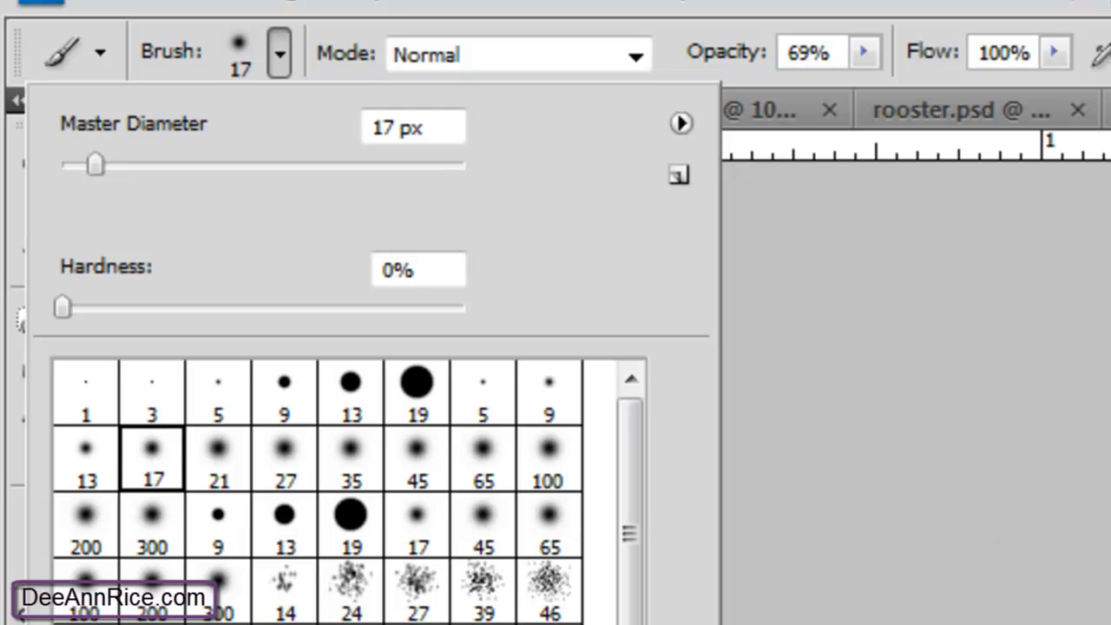
pyautogui.click(1030, 393)
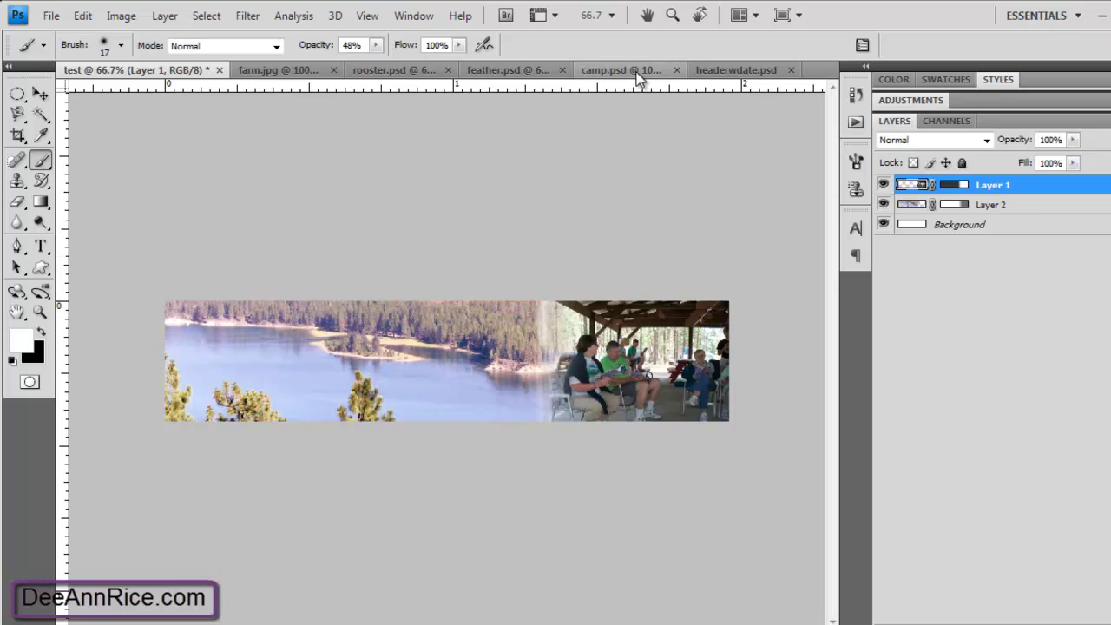
# Go to feather.psd, select the Move tool, then switch to camp.psd
pyautogui.click(521, 75)
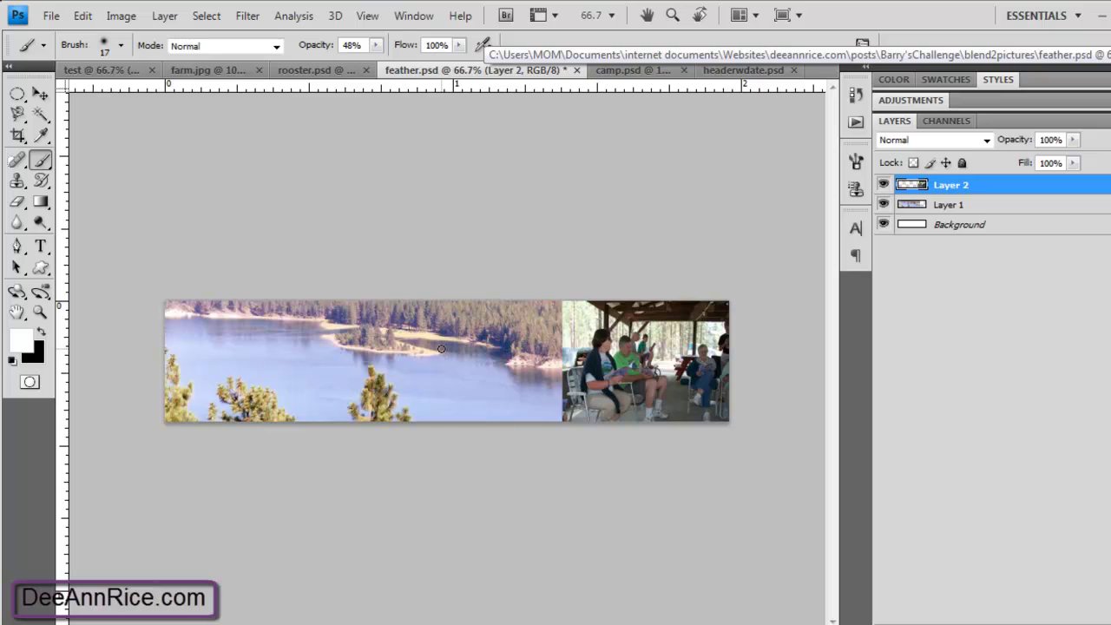
pyautogui.click(40, 94)
pyautogui.click(620, 70)
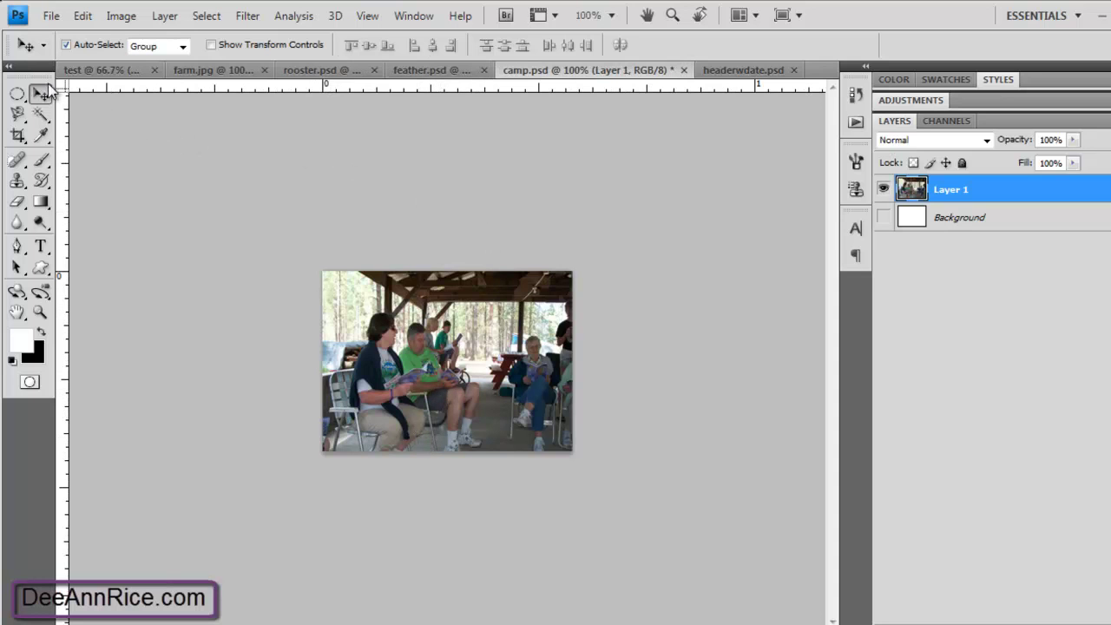
# Draw a rectangular marquee, invert it to the left edge strip and feather it 15 pixels
pyautogui.click(16, 93)
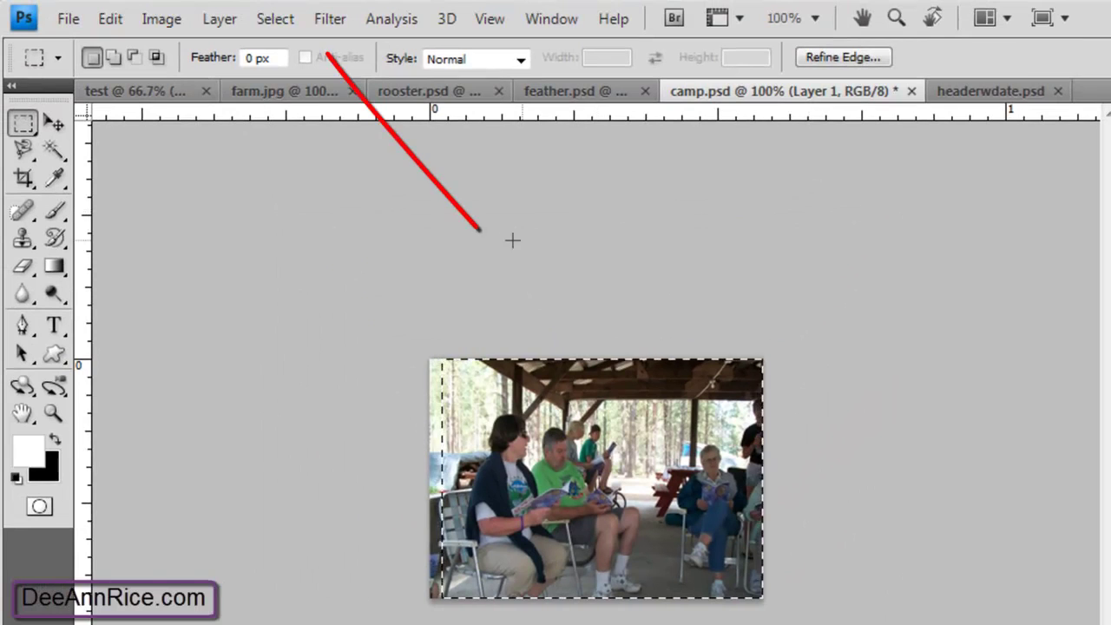
pyautogui.click(263, 26)
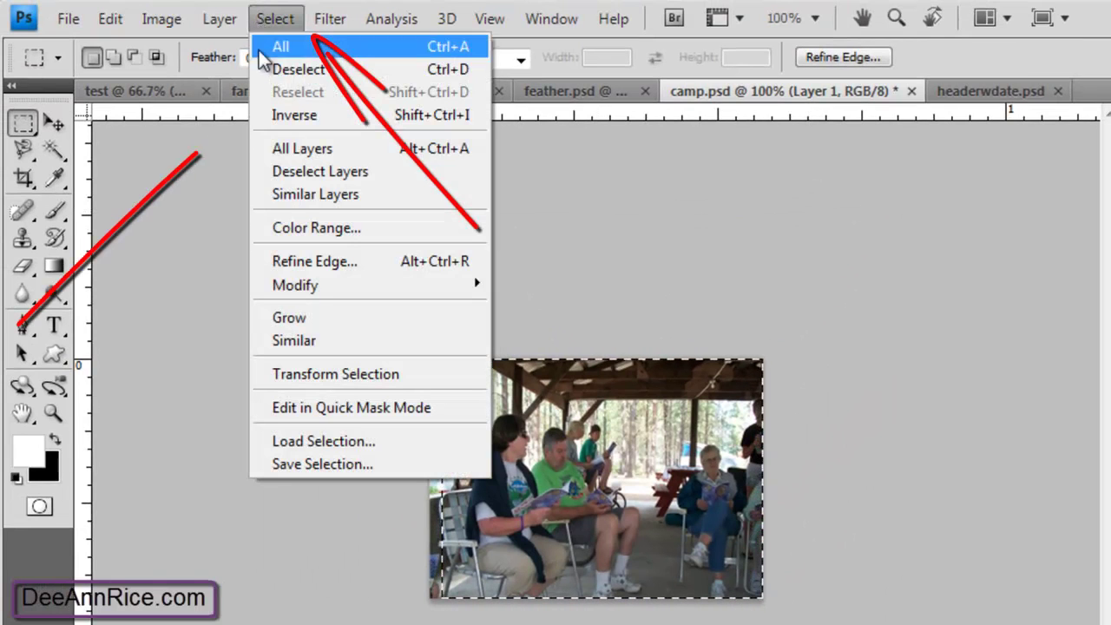
pyautogui.click(286, 115)
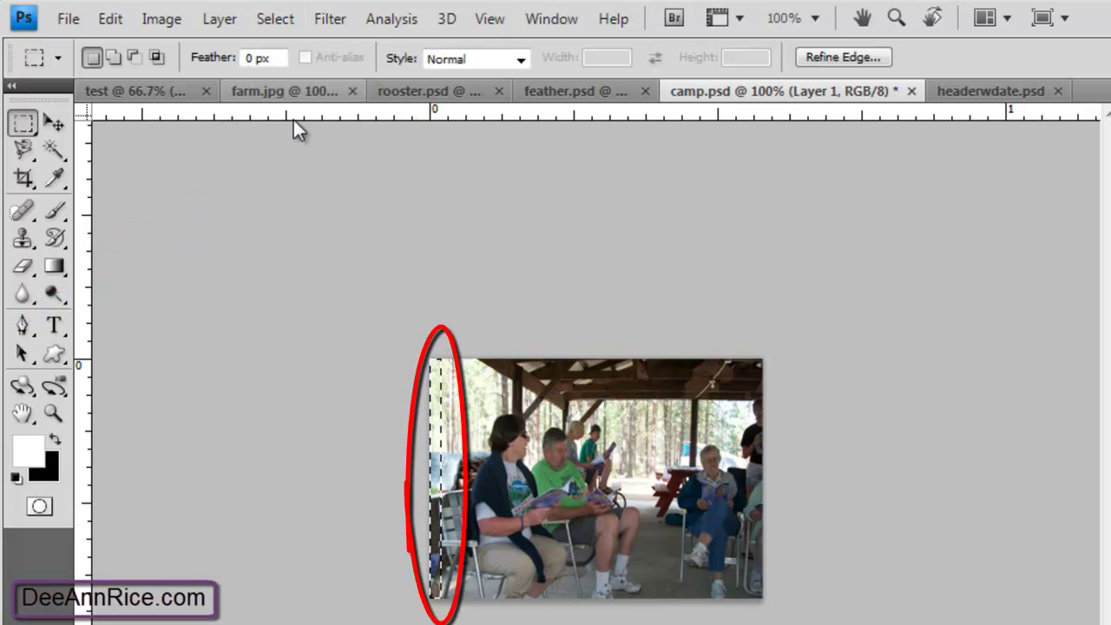
pyautogui.click(289, 25)
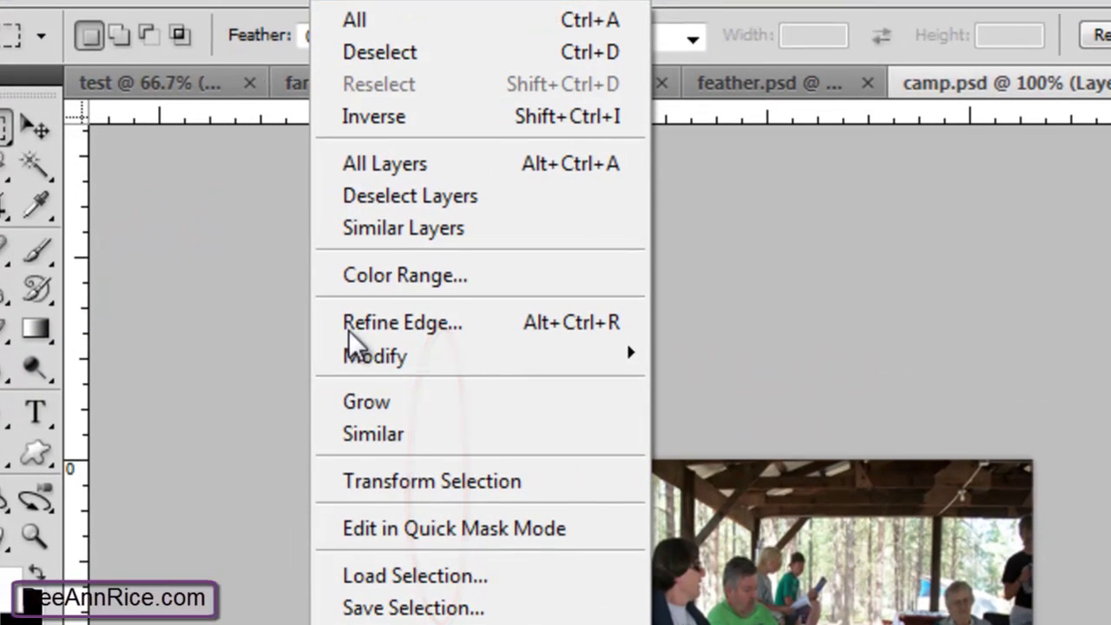
pyautogui.moveTo(279, 294)
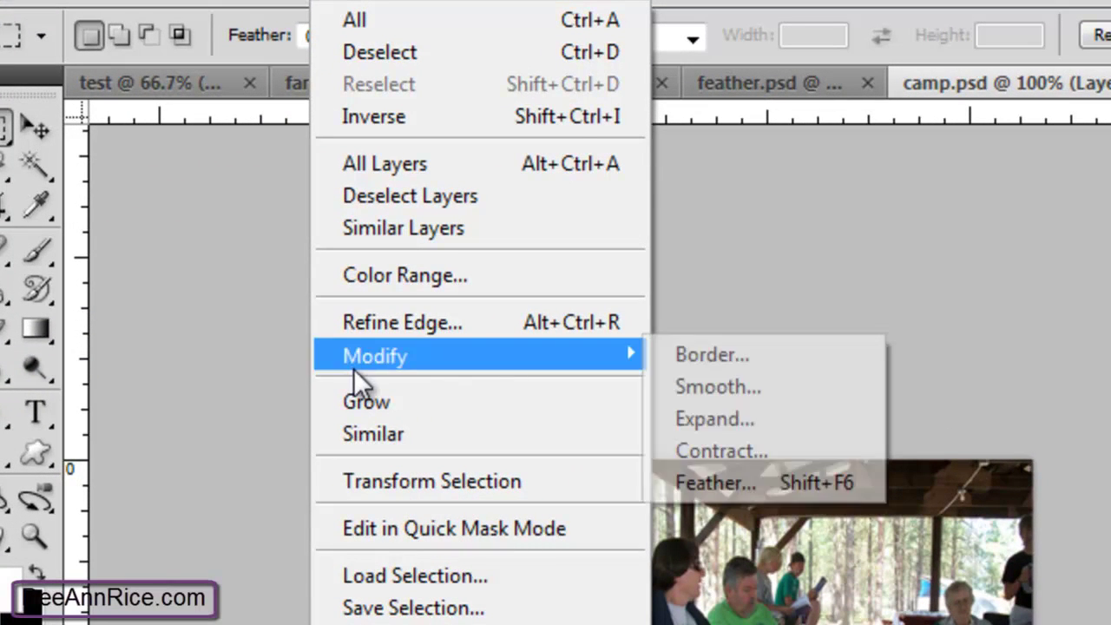
pyautogui.click(715, 482)
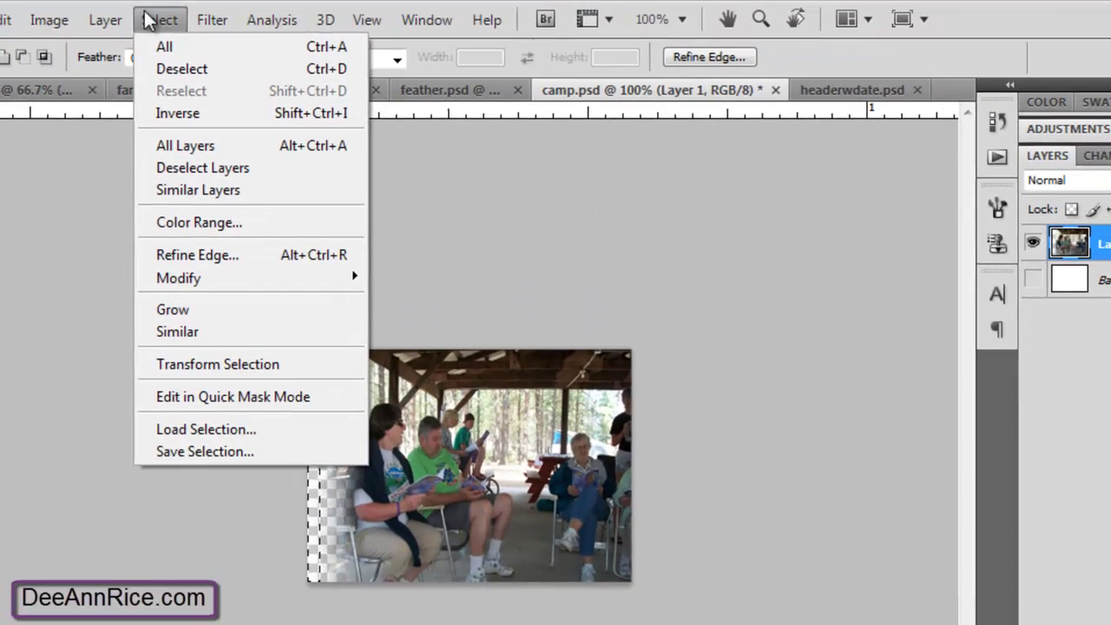
# Deselect, then select the whole camp image
pyautogui.click(154, 69)
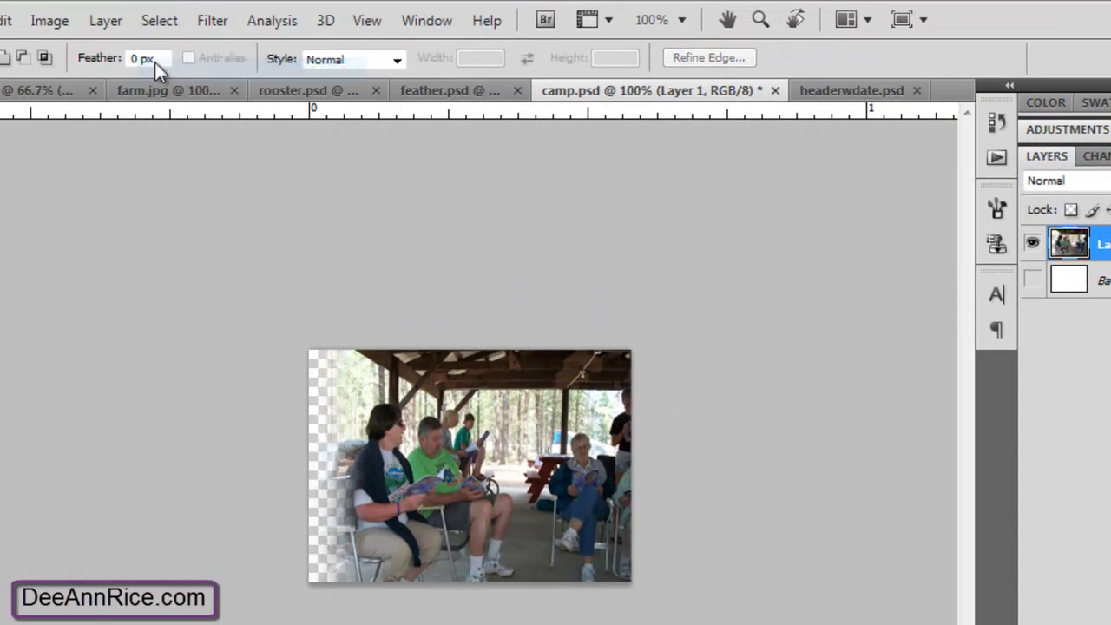
pyautogui.click(158, 21)
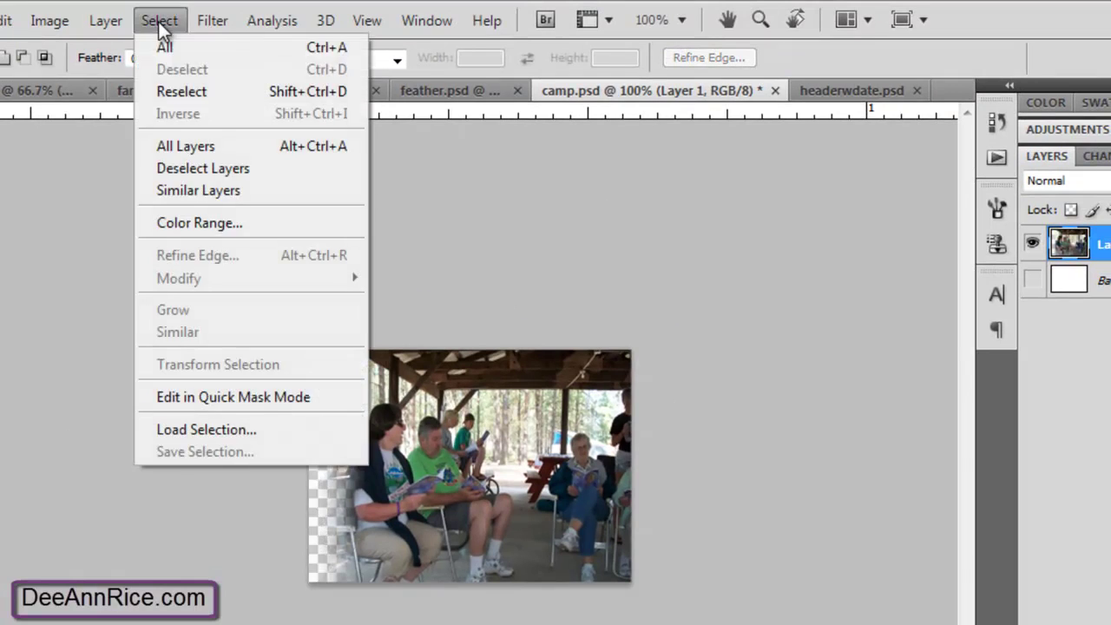
pyautogui.click(157, 47)
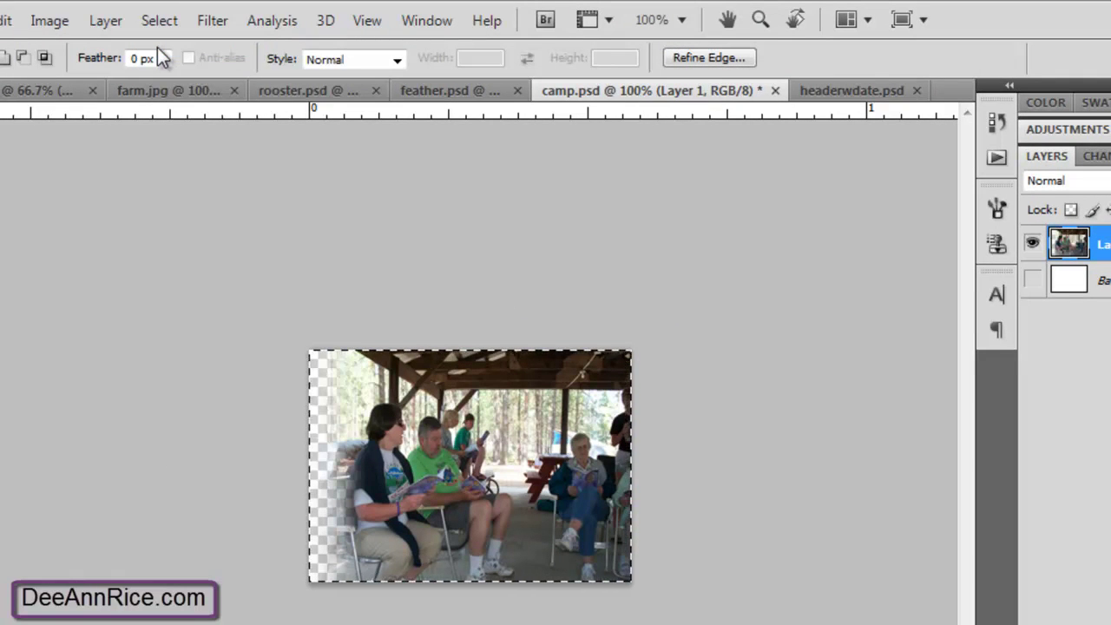
# Paste the feathered camp photo into feather.psd as Layer 3 and hide Layer 2
pyautogui.click(484, 88)
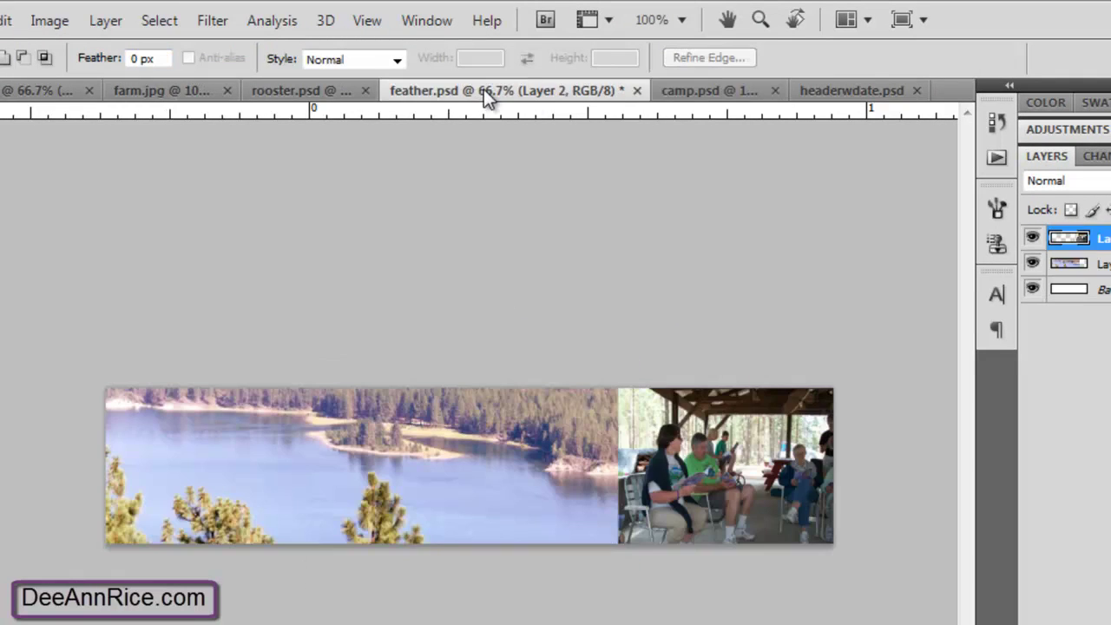
pyautogui.hotkey('ctrl', 'v')
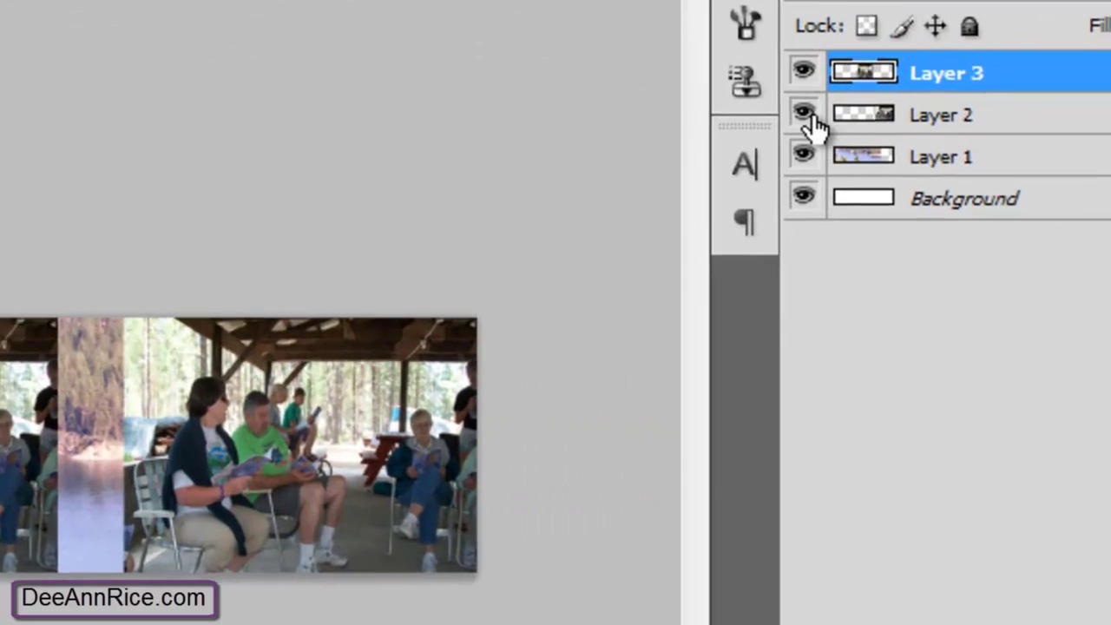
pyautogui.click(805, 113)
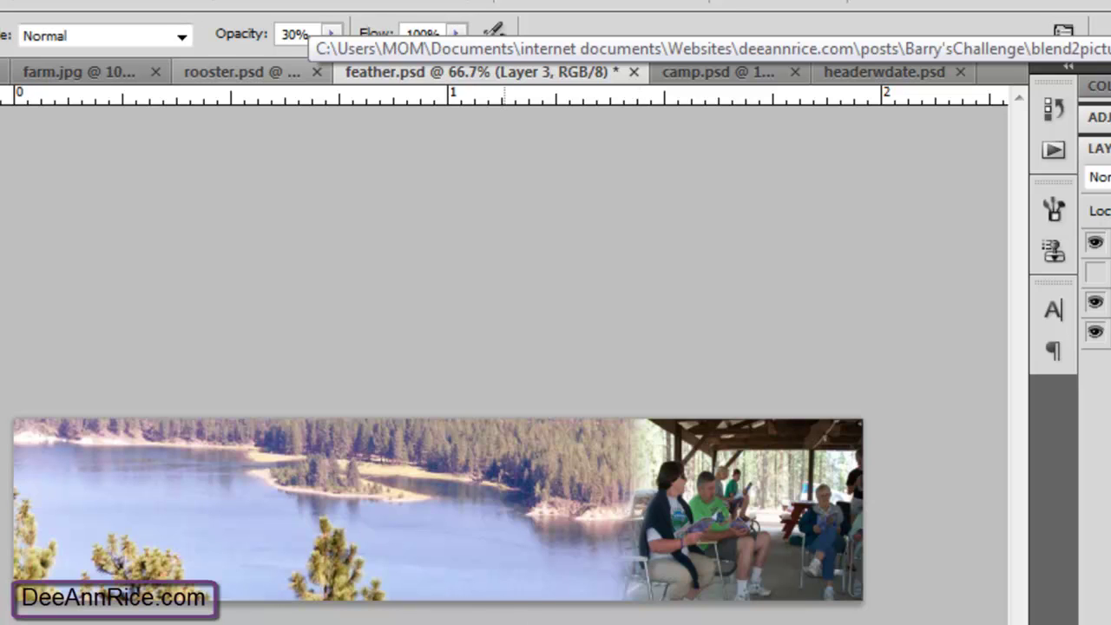
# Switch feather.psd to Full Screen Mode with the F key
pyautogui.press('f')
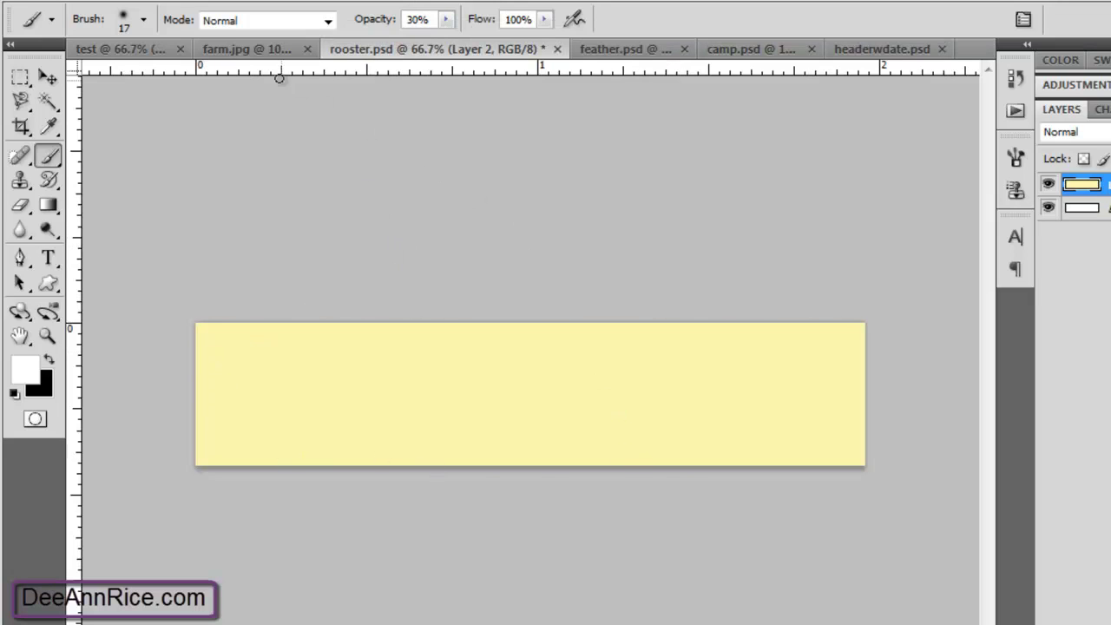
# Make farm.jpg, the rooster-on-a-fence photo, the active document
pyautogui.click(251, 49)
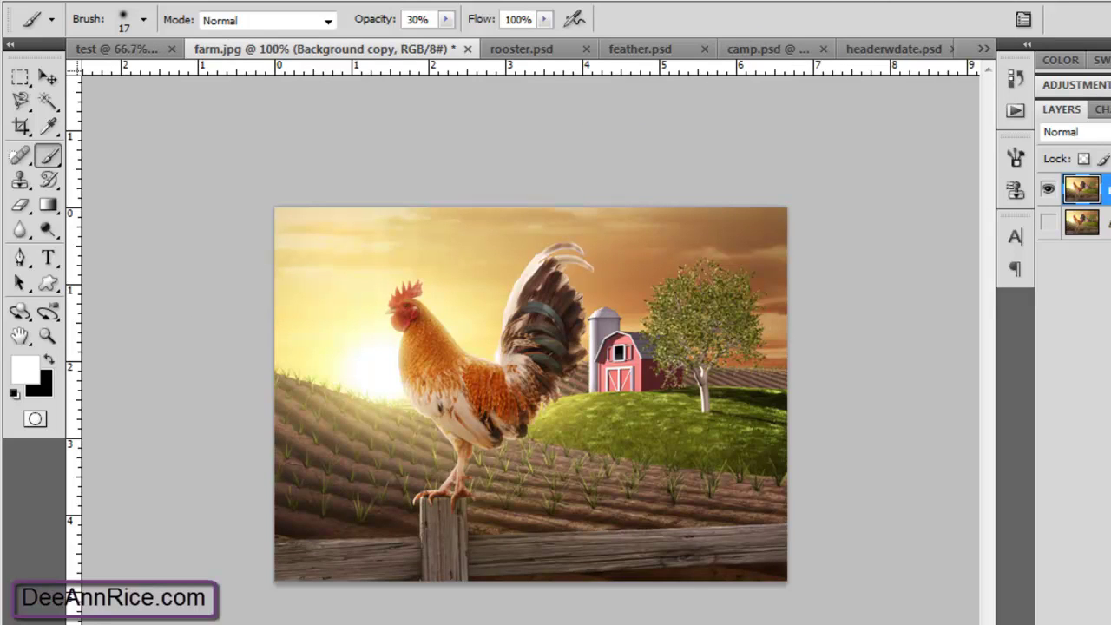
# Bring up Color Cop and position its window beside the farm photo
pyautogui.hotkey('alt', 'Tab')
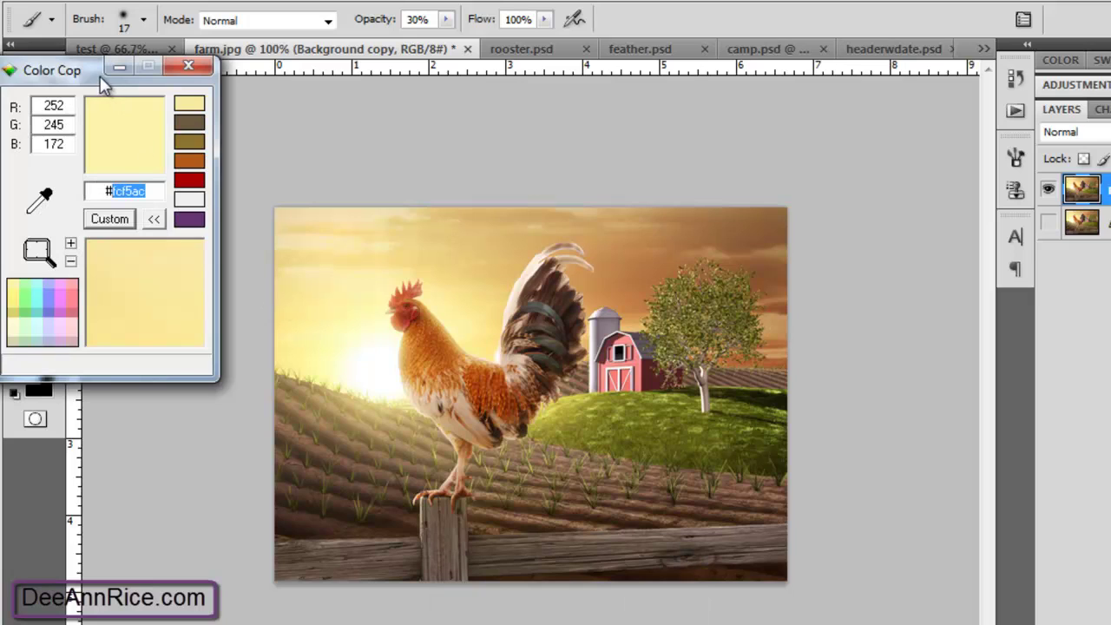
pyautogui.moveTo(93, 76); pyautogui.dragTo(130, 55)
pyautogui.moveTo(73, 231); pyautogui.dragTo(319, 281)
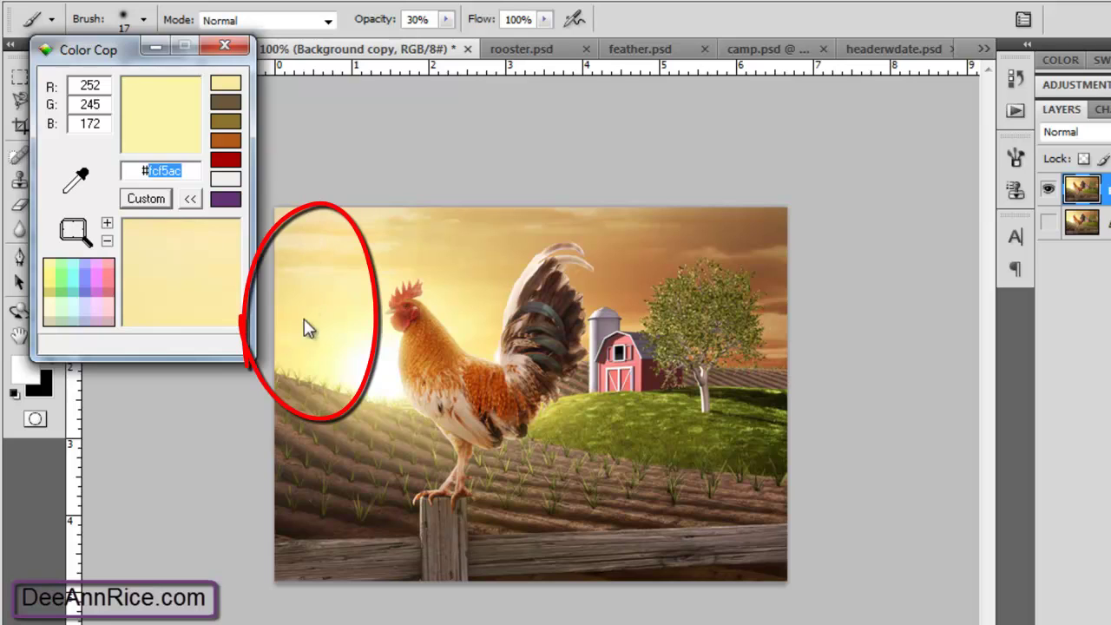
pyautogui.click(306, 365)
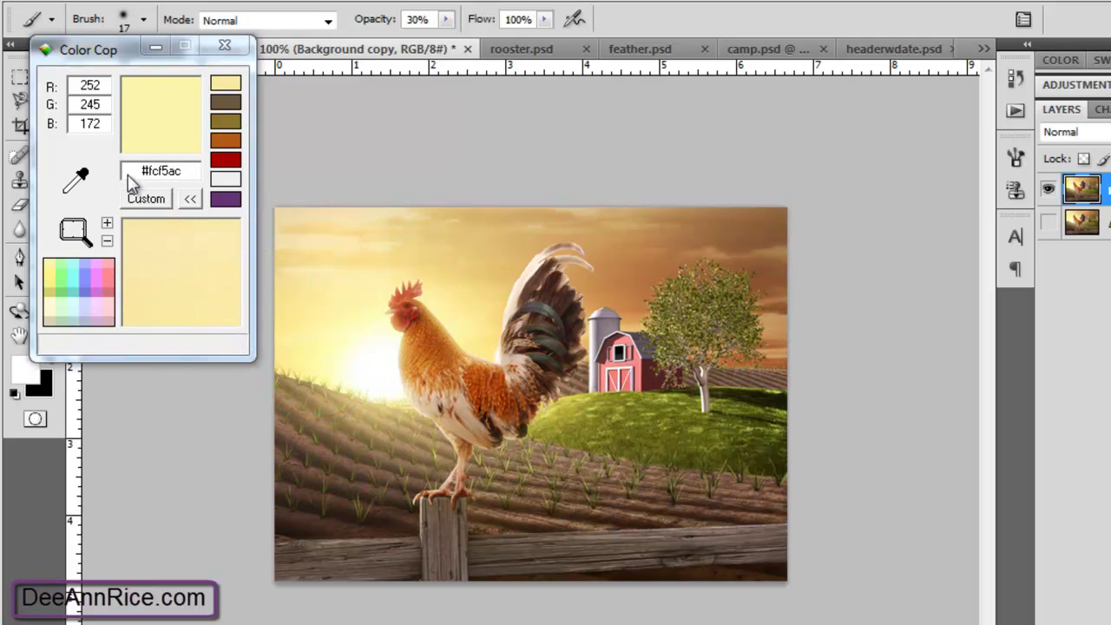
# Sample the pale sky colour #faebb2, then show rooster.psd and minimise Color Cop
pyautogui.moveTo(76, 180); pyautogui.dragTo(166, 259)
pyautogui.moveTo(188, 172); pyautogui.dragTo(162, 172)
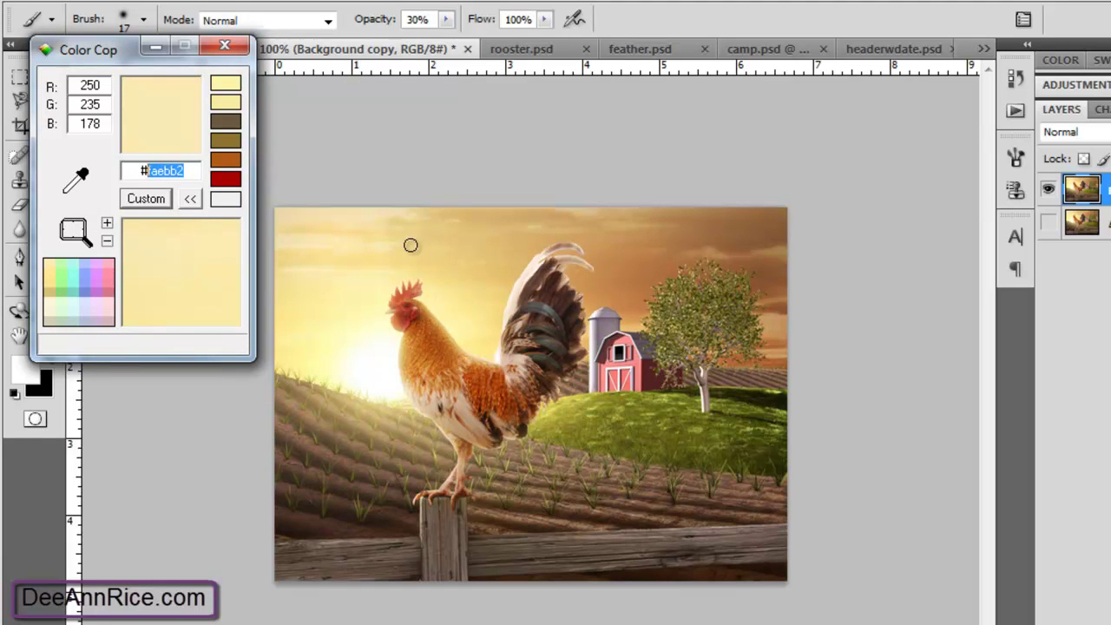
pyautogui.click(525, 49)
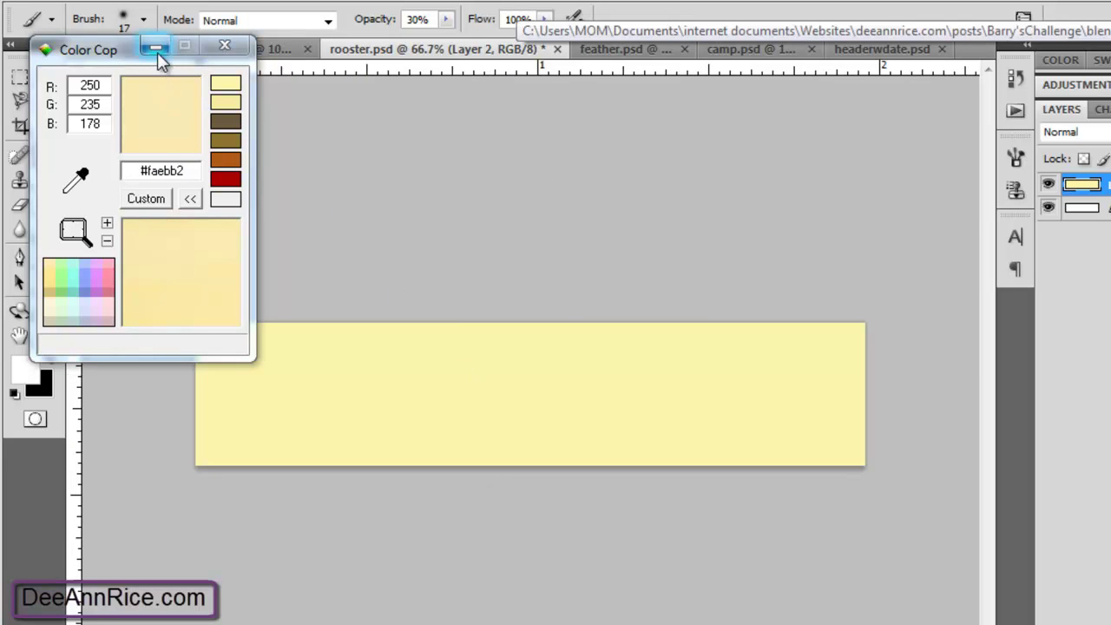
pyautogui.click(156, 50)
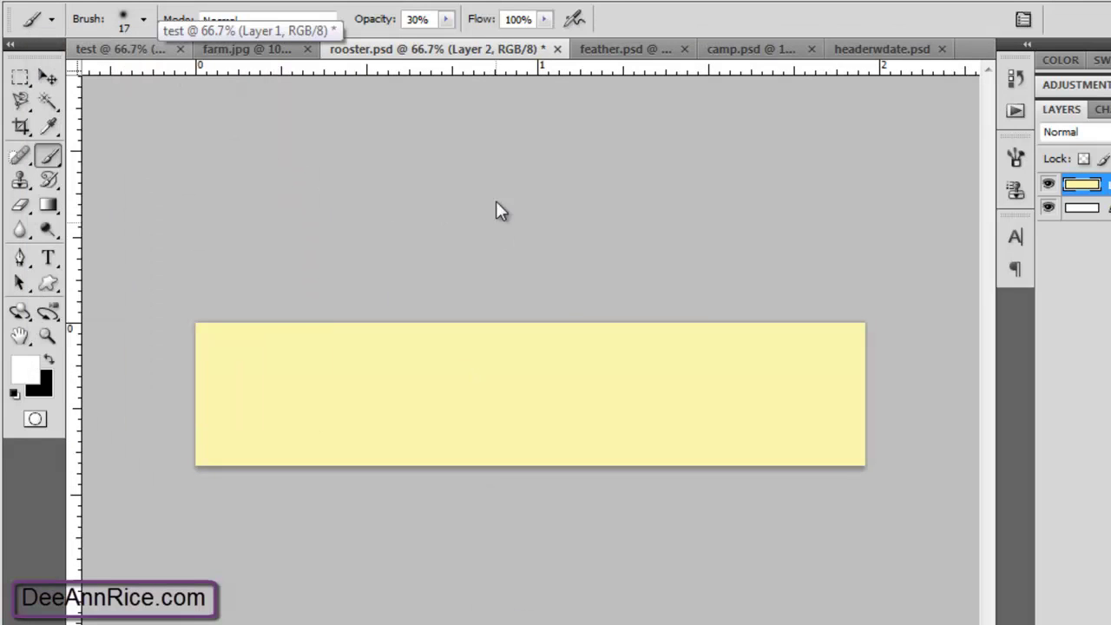
# Return to farm.jpg and pick the Elliptical Marquee Tool from the marquee flyout
pyautogui.click(263, 55)
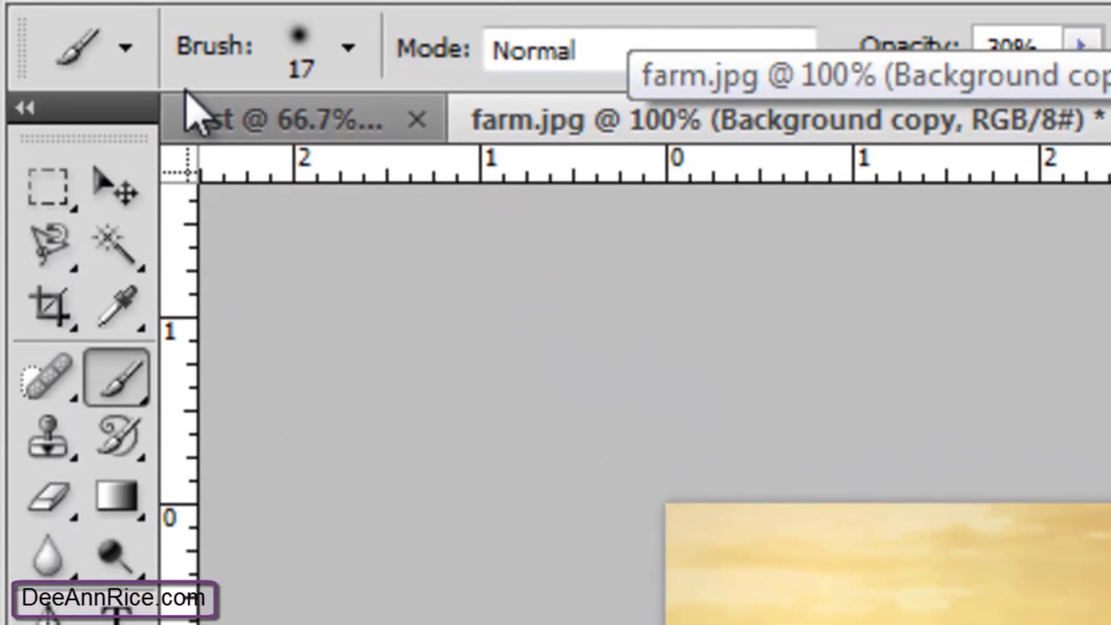
pyautogui.click(69, 204)
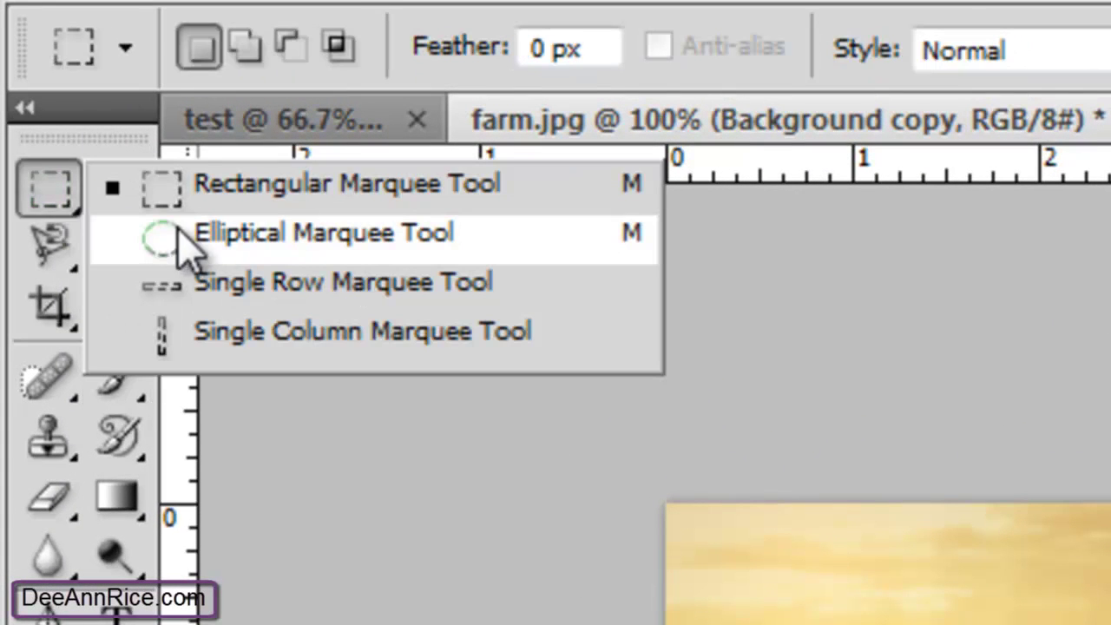
pyautogui.click(217, 234)
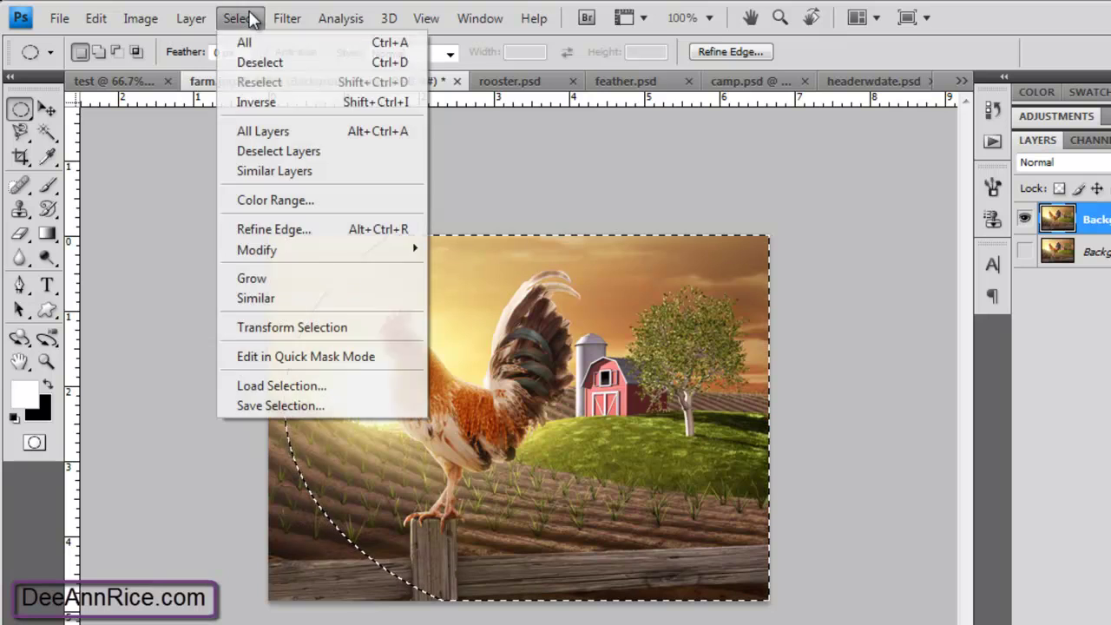
# Invert the oval selection, feather it by 15 pixels, and delete the area outside
pyautogui.click(250, 102)
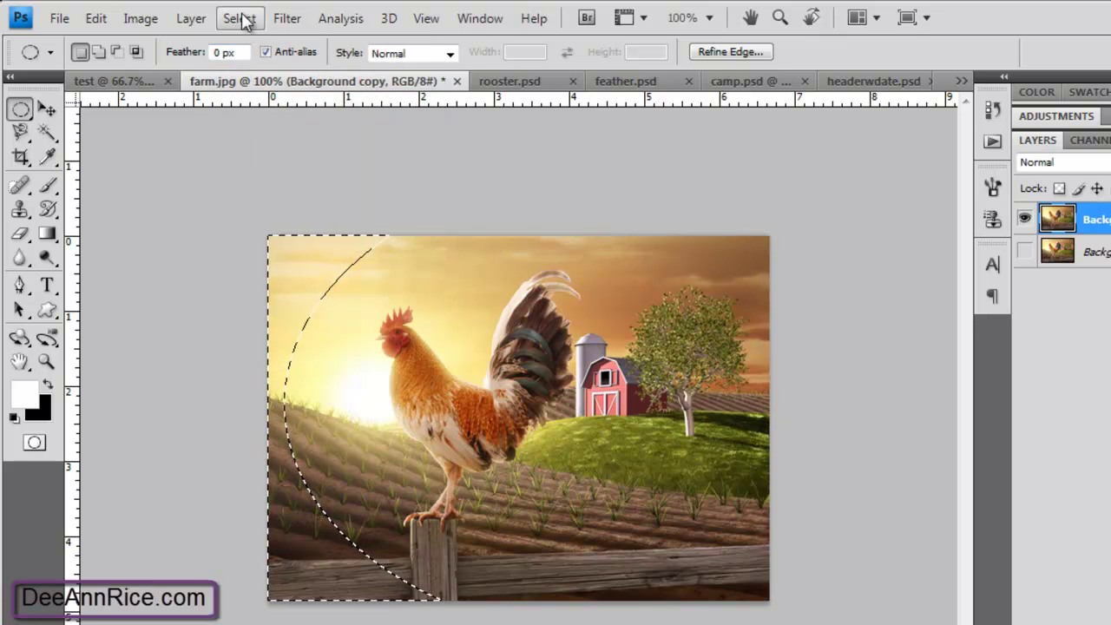
pyautogui.click(243, 21)
pyautogui.moveTo(271, 250)
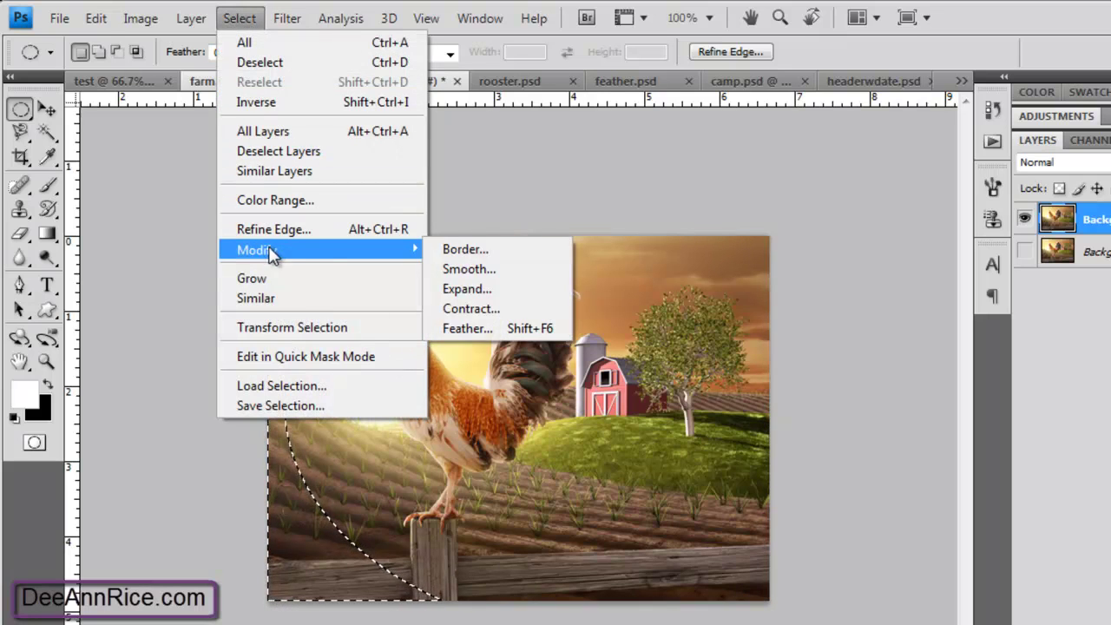
pyautogui.click(491, 330)
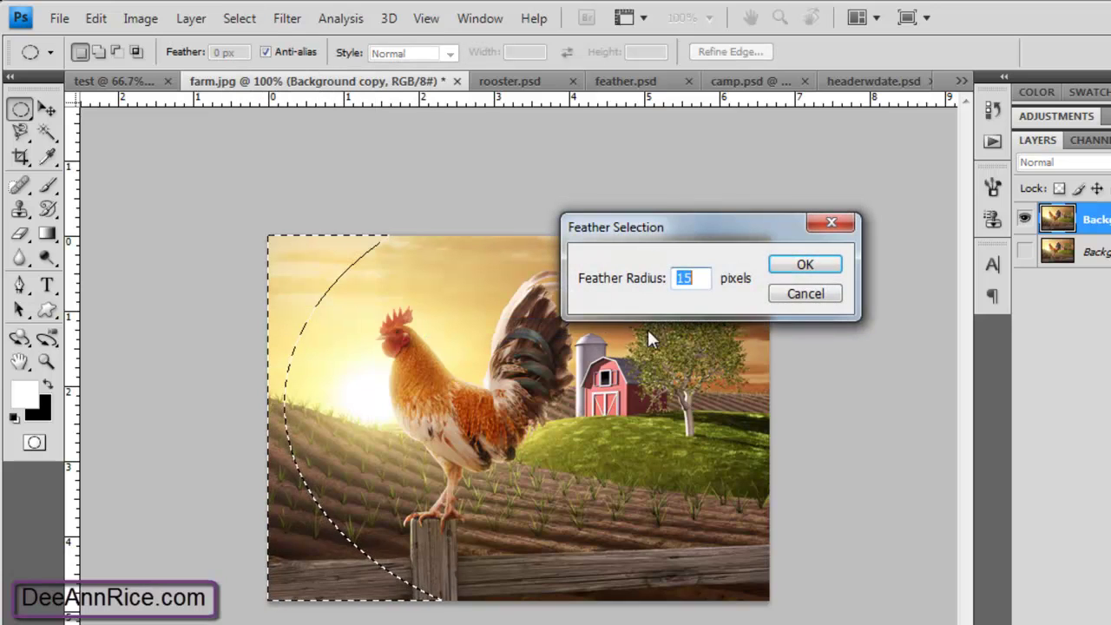
pyautogui.write('15')
pyautogui.click(792, 264)
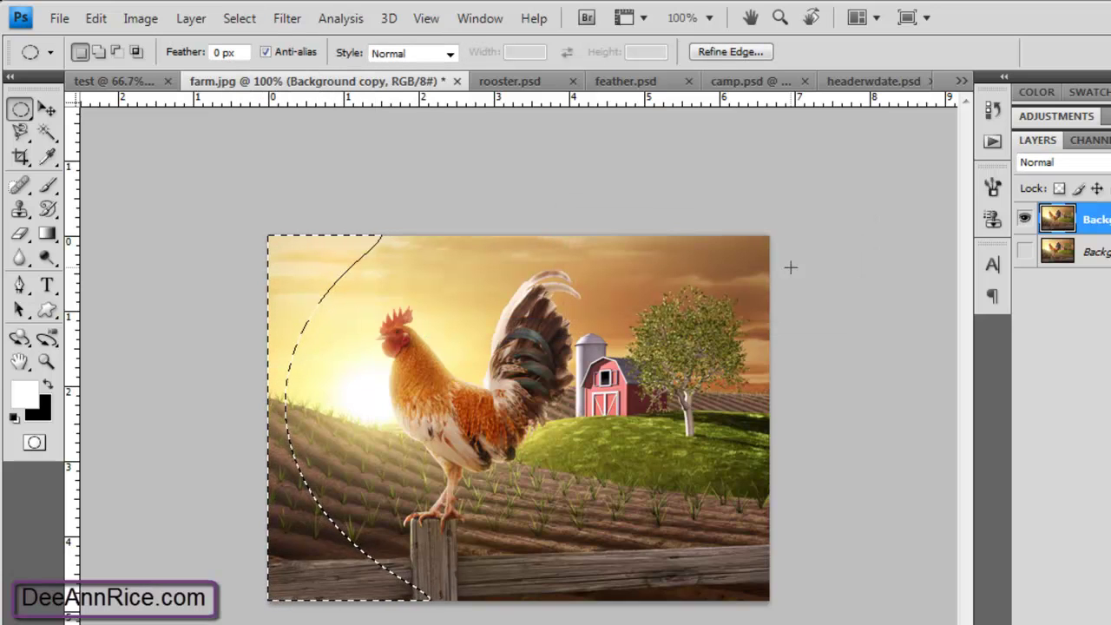
pyautogui.press('Delete')
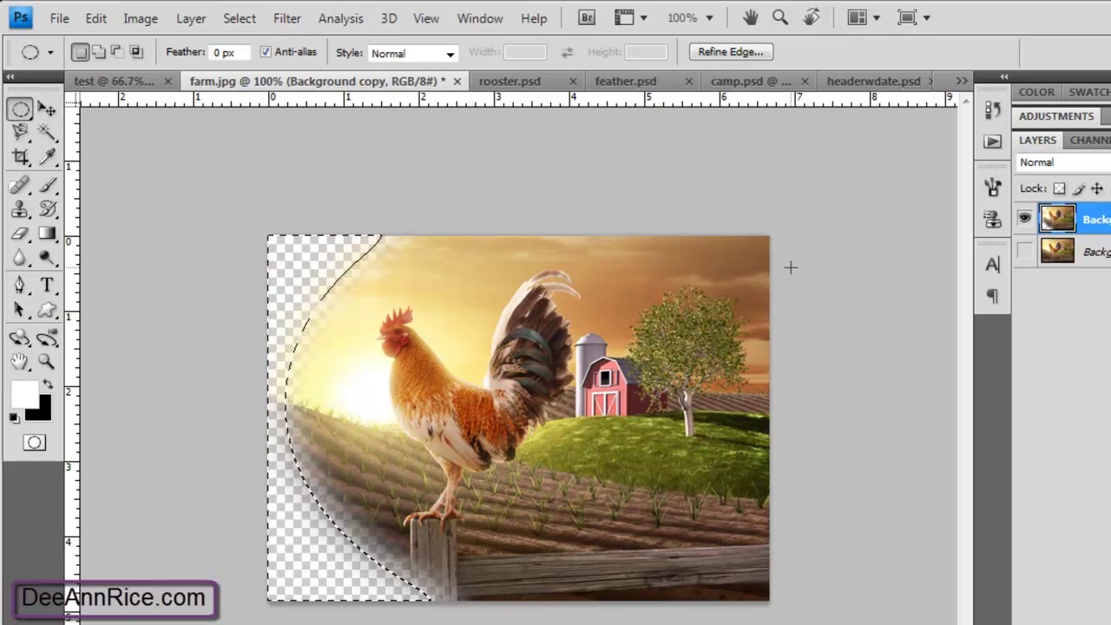
# Deselect, then select the entire farm image
pyautogui.click(252, 18)
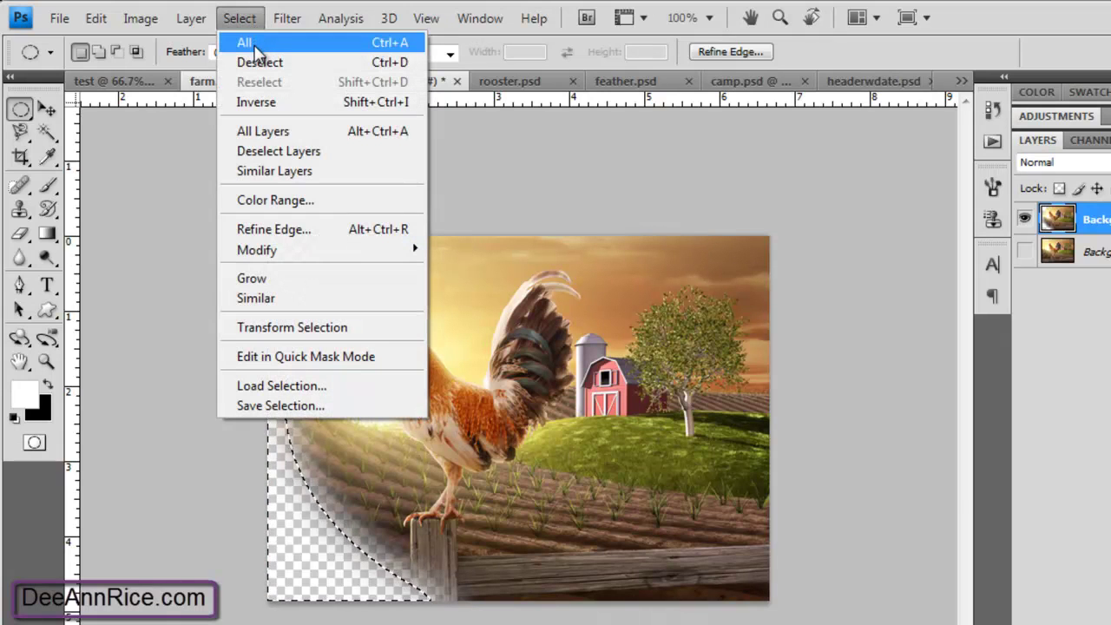
pyautogui.click(255, 63)
pyautogui.click(243, 21)
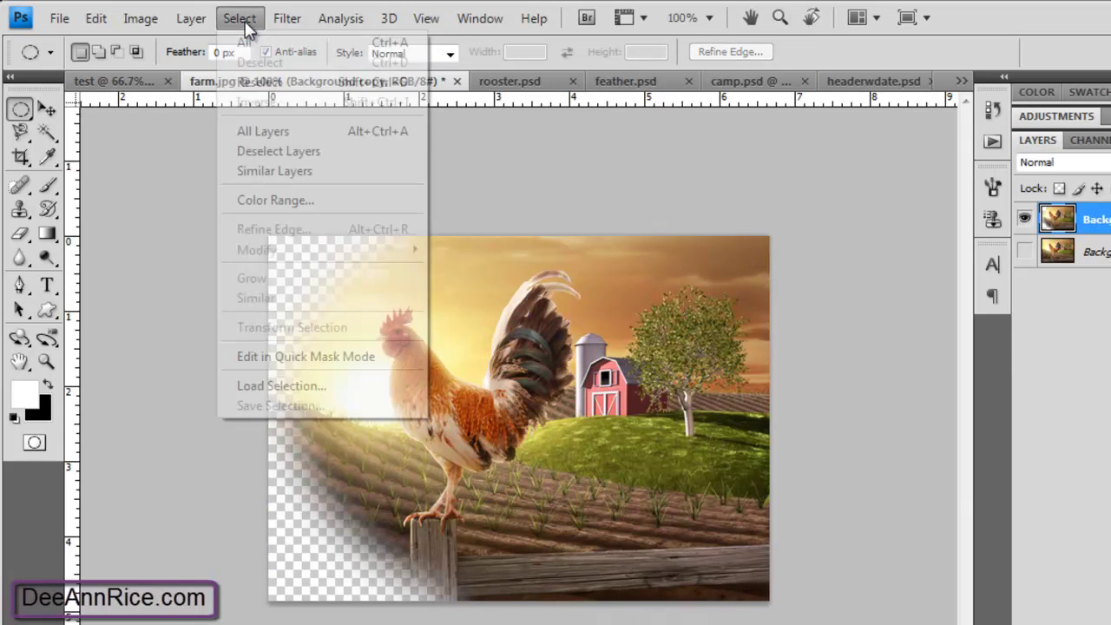
pyautogui.click(243, 42)
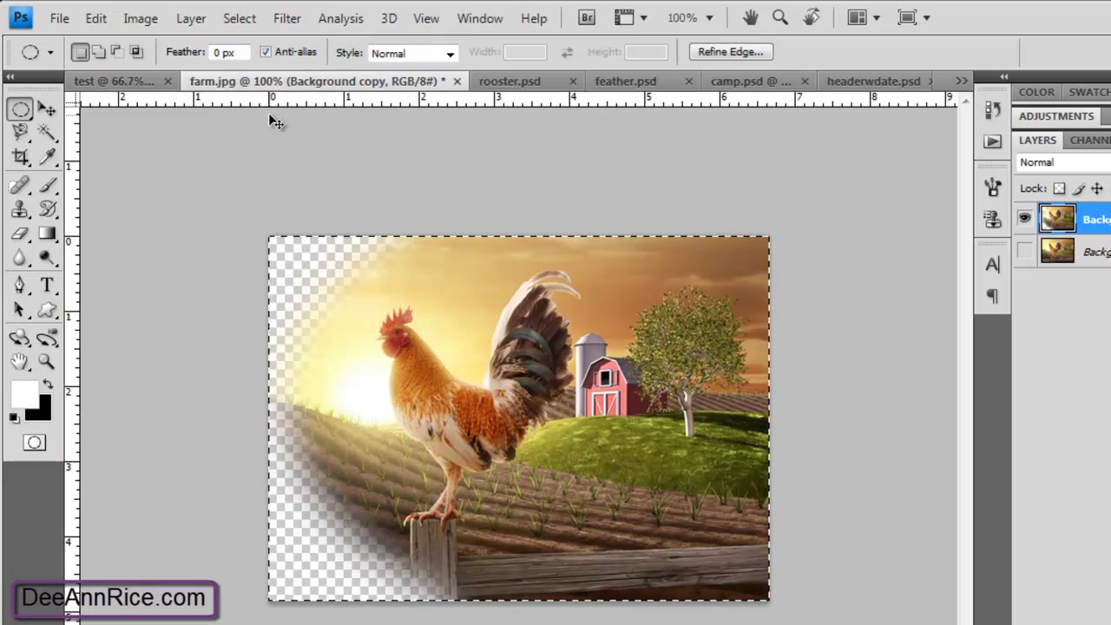
# Paste the farm photo into rooster.psd and scale it down to about 57.4% with Edit > Transform > Scale
pyautogui.click(499, 81)
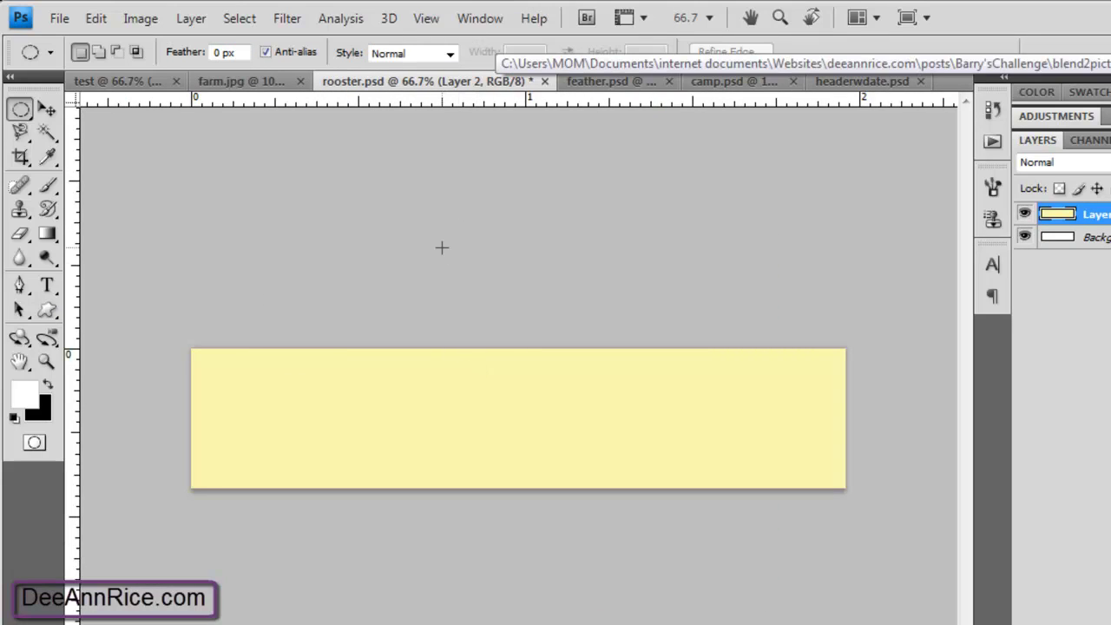
pyautogui.hotkey('ctrl', 'v')
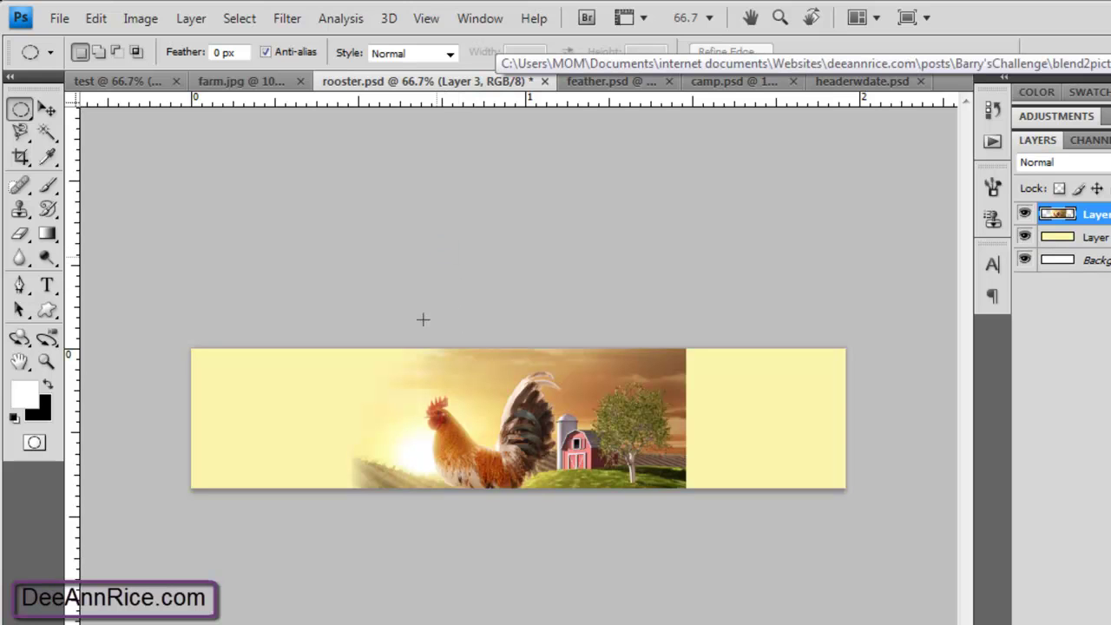
pyautogui.click(101, 19)
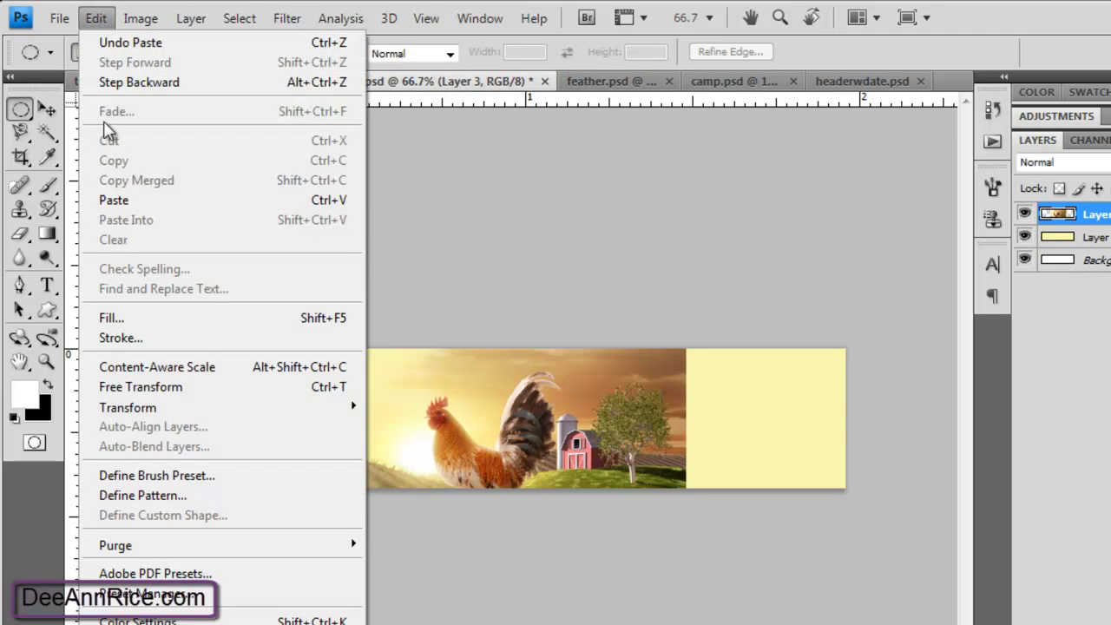
pyautogui.moveTo(141, 411)
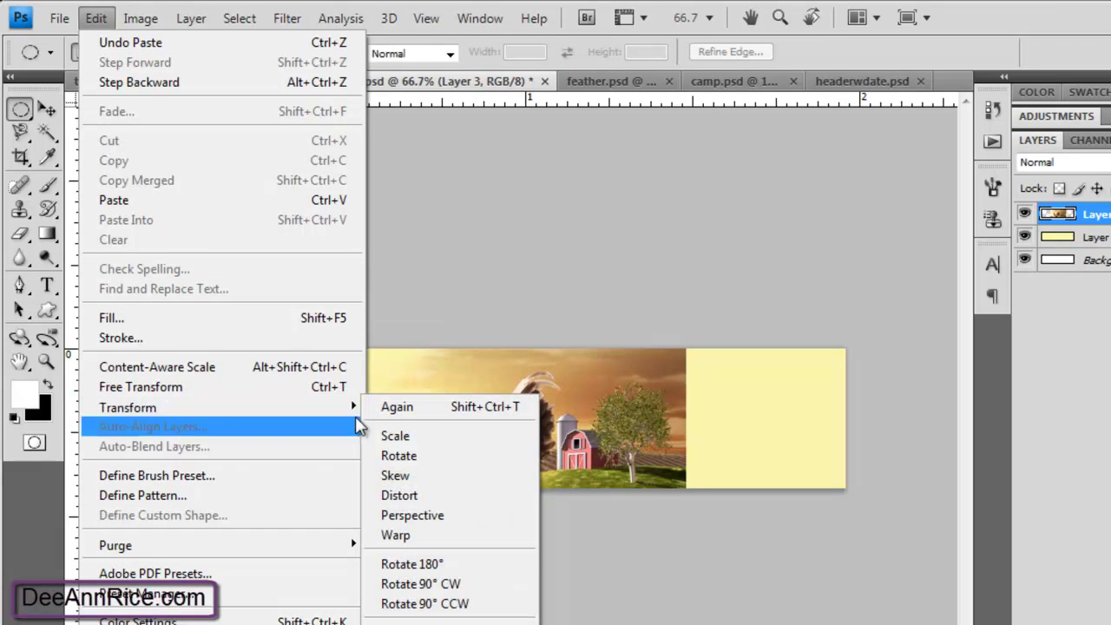
pyautogui.click(395, 436)
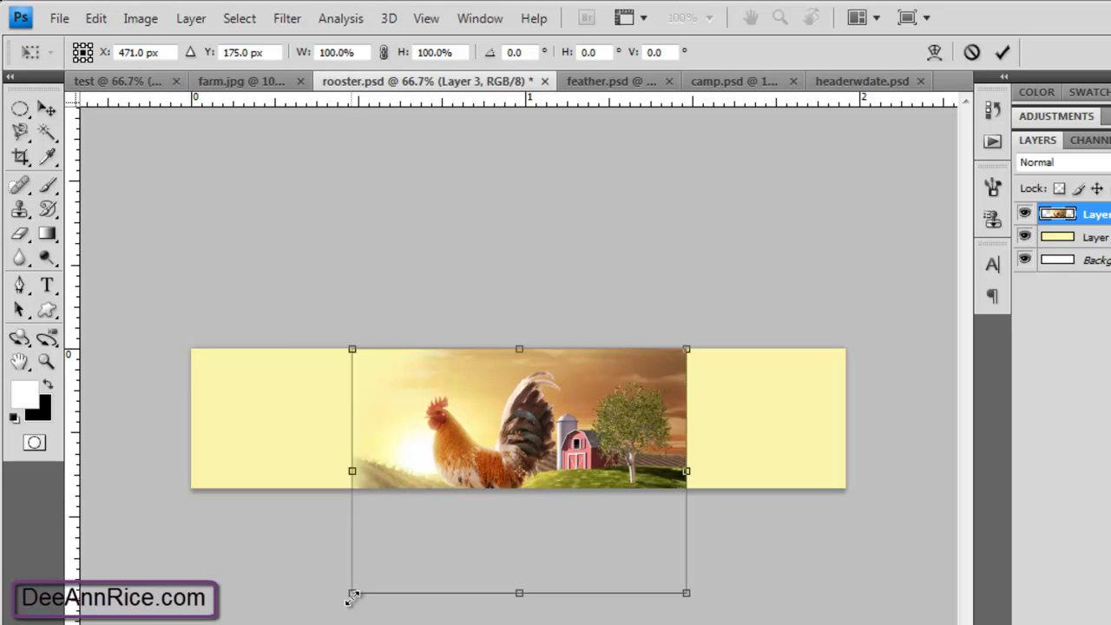
pyautogui.moveTo(353, 595); pyautogui.dragTo(497, 496)
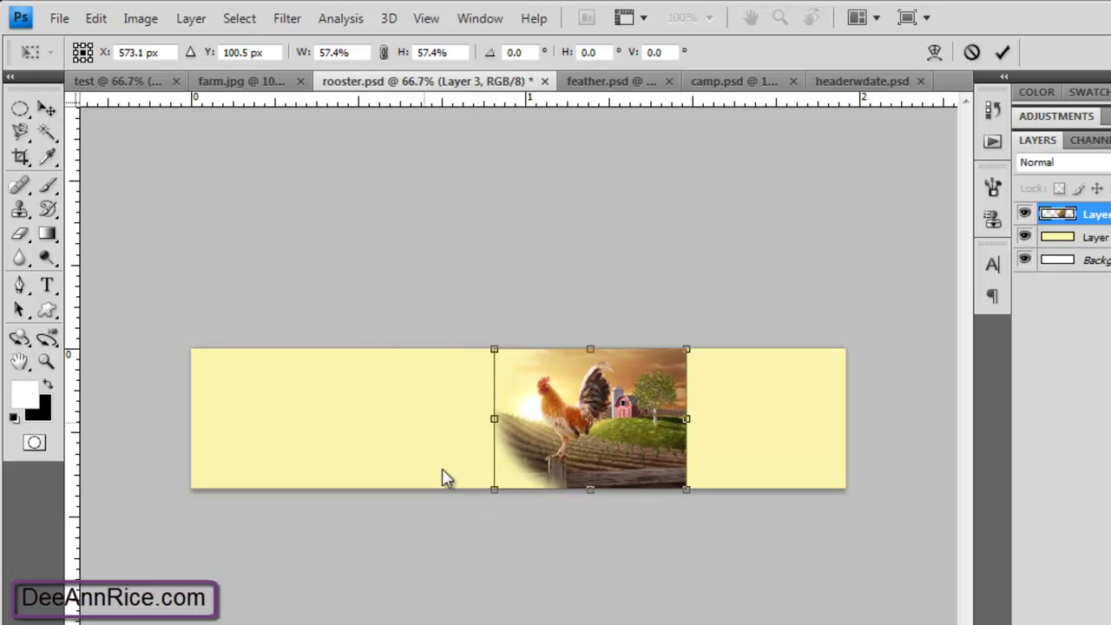
# Commit the 57.4% scale and select the Move tool to reposition the photo
pyautogui.press('m')
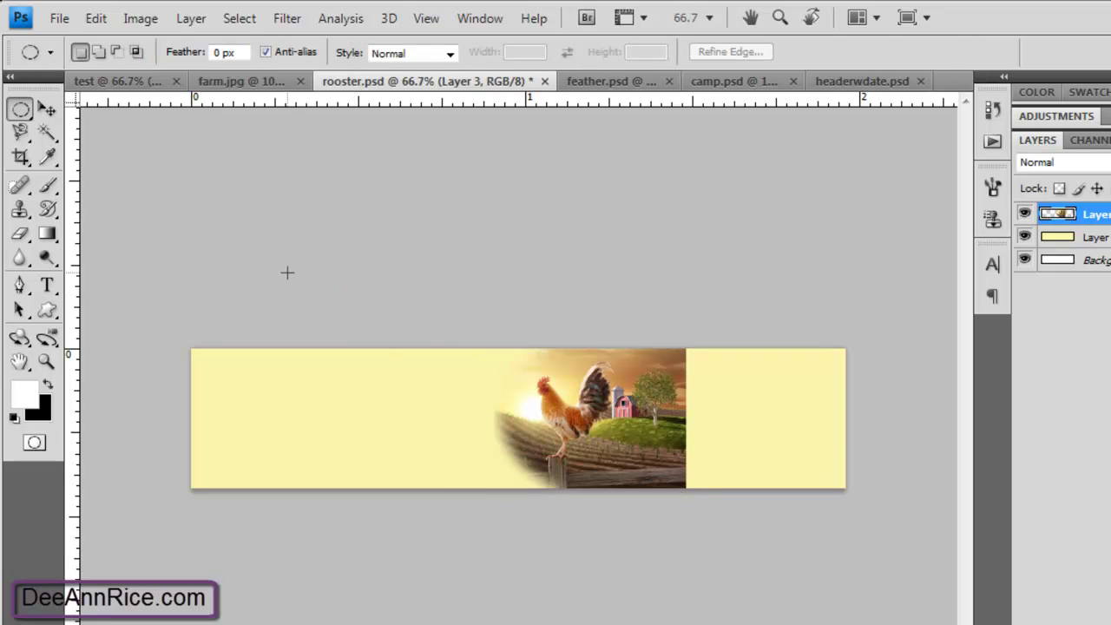
pyautogui.click(48, 109)
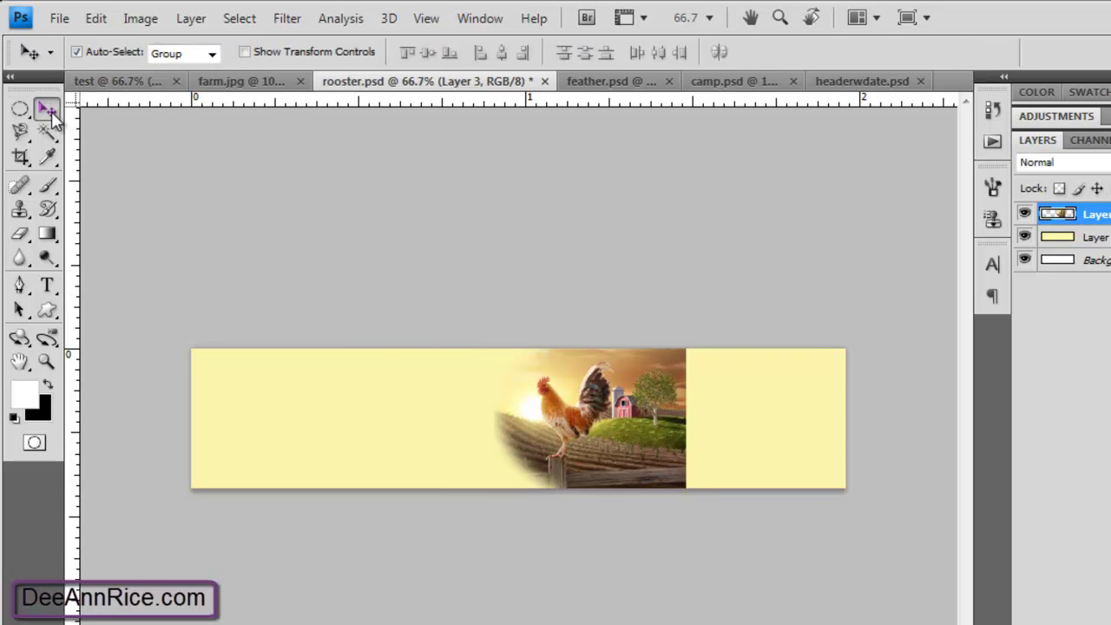